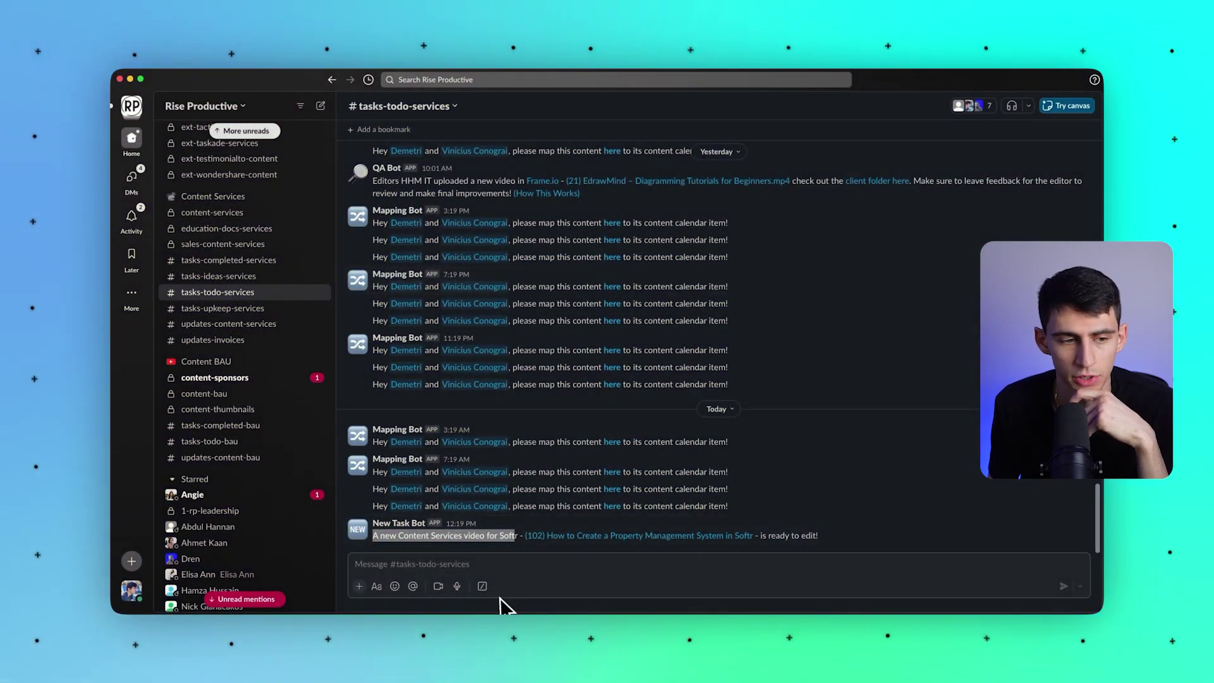
Step: Search Slack for the teammate, open their profile and copy their member ID
{"action": "left_click", "coordinate": [449, 81]}
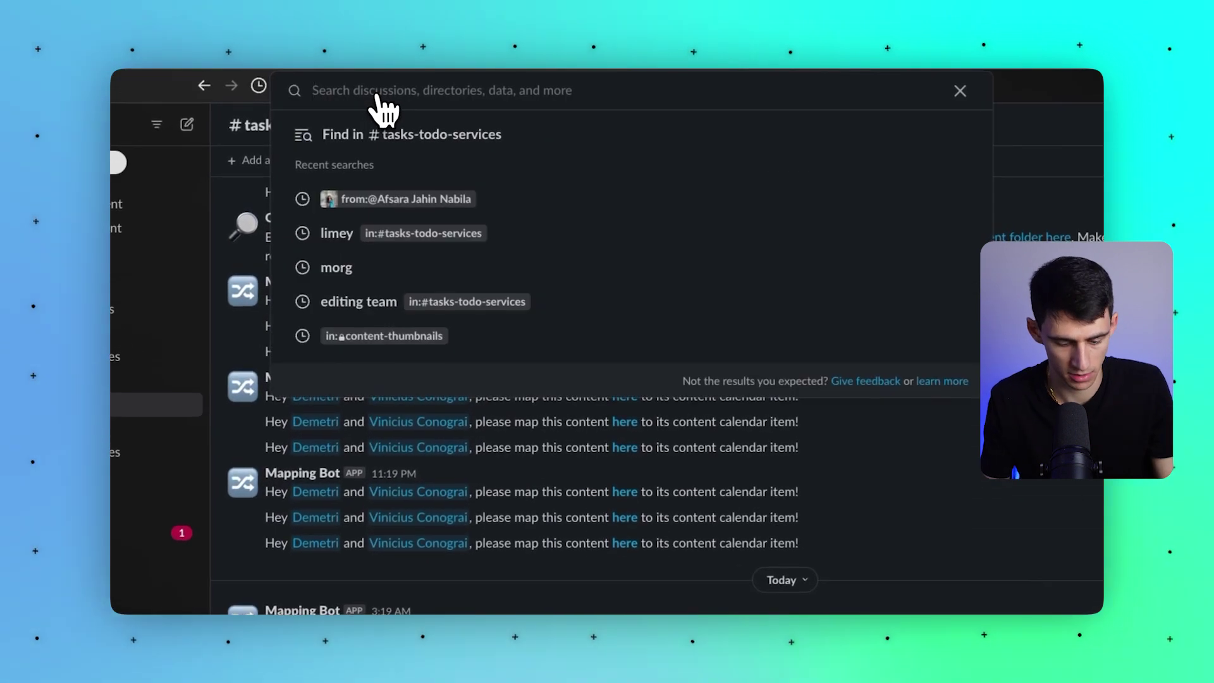
{"action": "type", "text": "vini"}
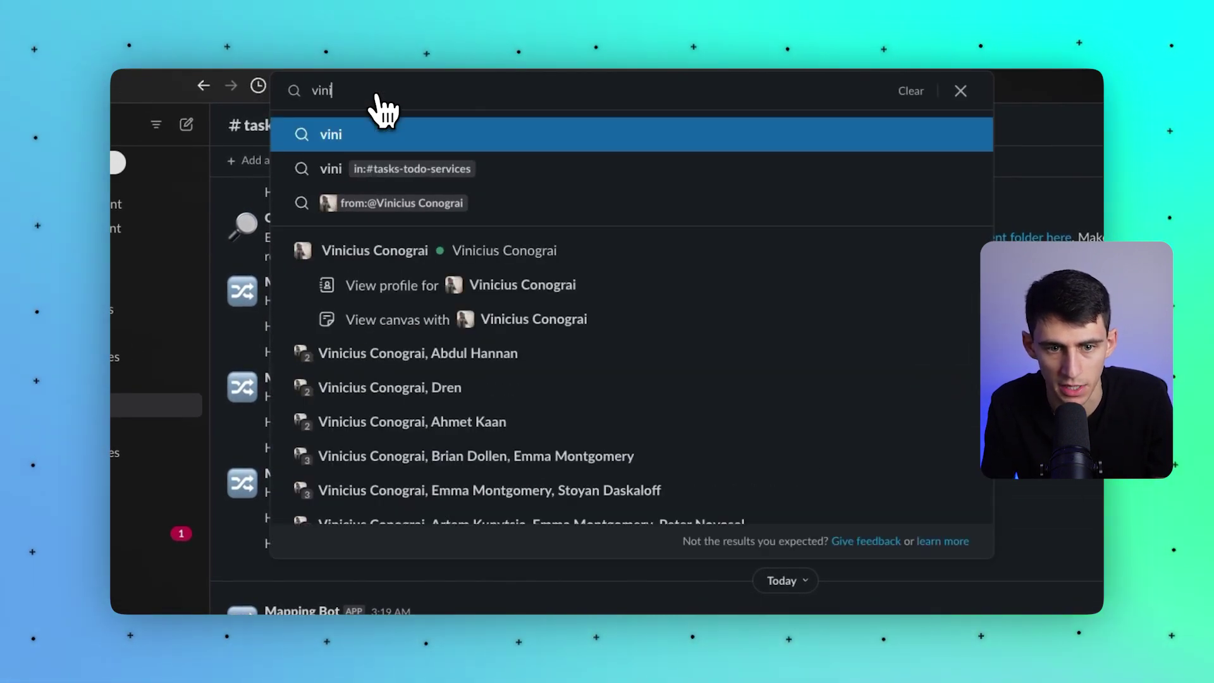
{"action": "left_click", "coordinate": [434, 294]}
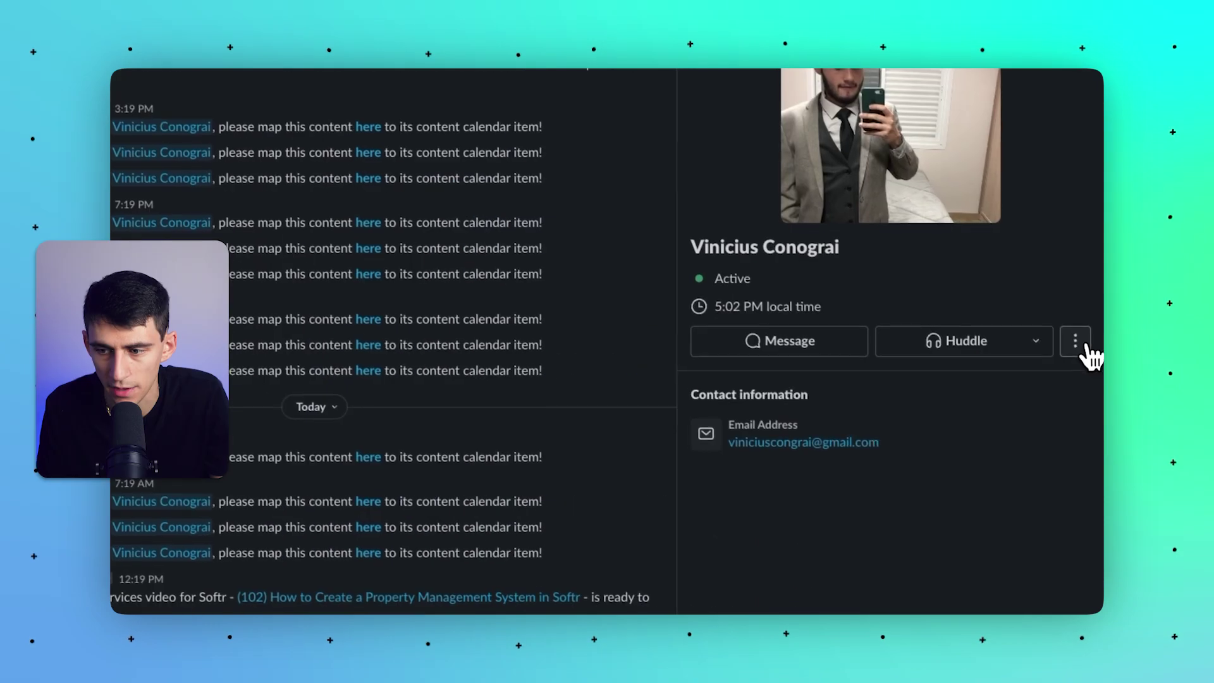
{"action": "left_click", "coordinate": [1089, 357]}
{"action": "left_click", "coordinate": [873, 497]}
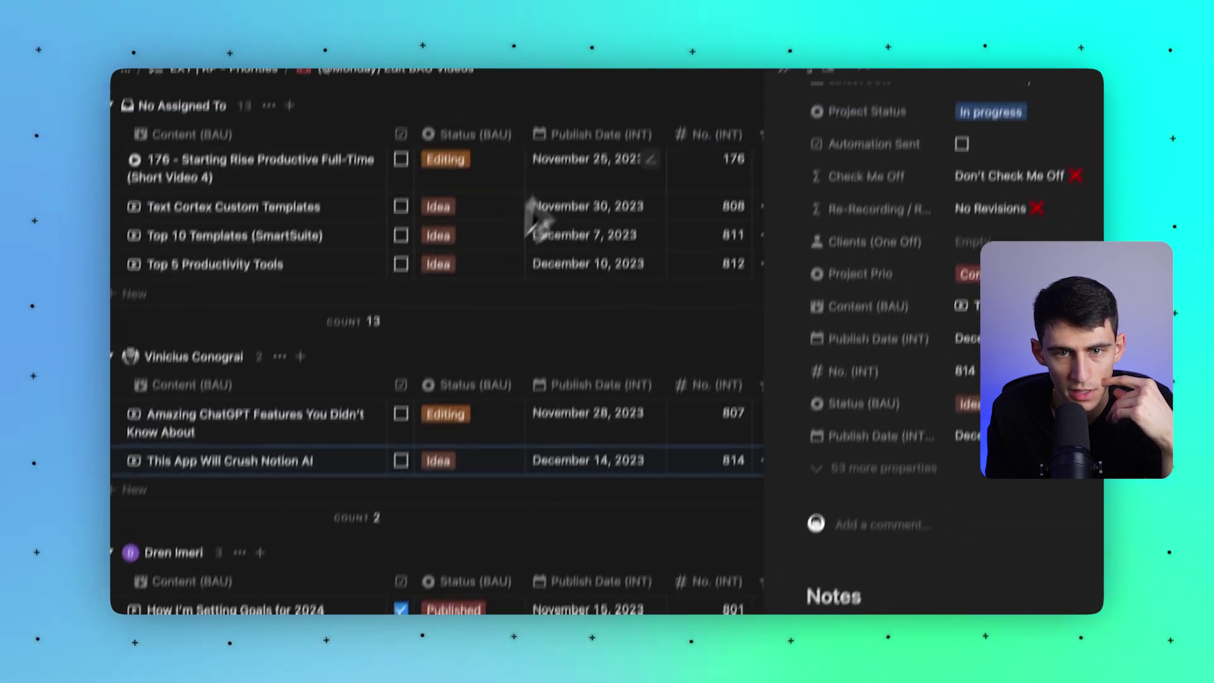
Step: Switch to Notion's Team Directory page, leaving a member's Team tags unchanged
{"action": "left_click", "coordinate": [598, 79]}
{"action": "left_click", "coordinate": [661, 423]}
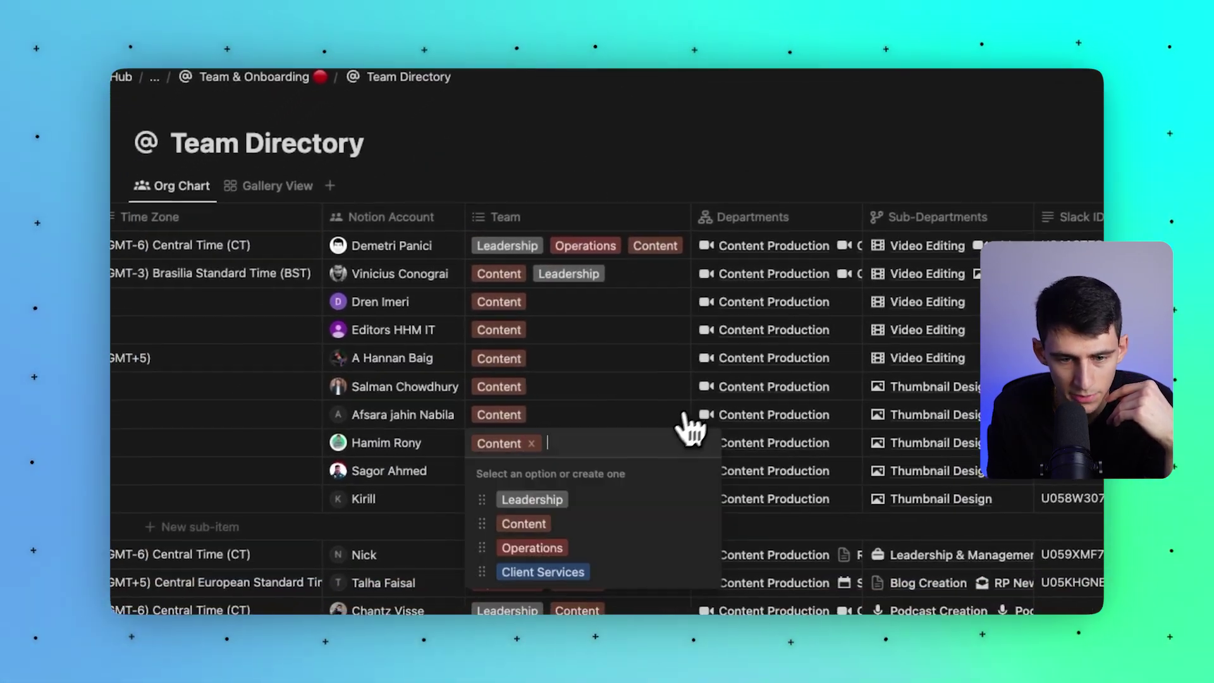
{"action": "key", "text": "Escape"}
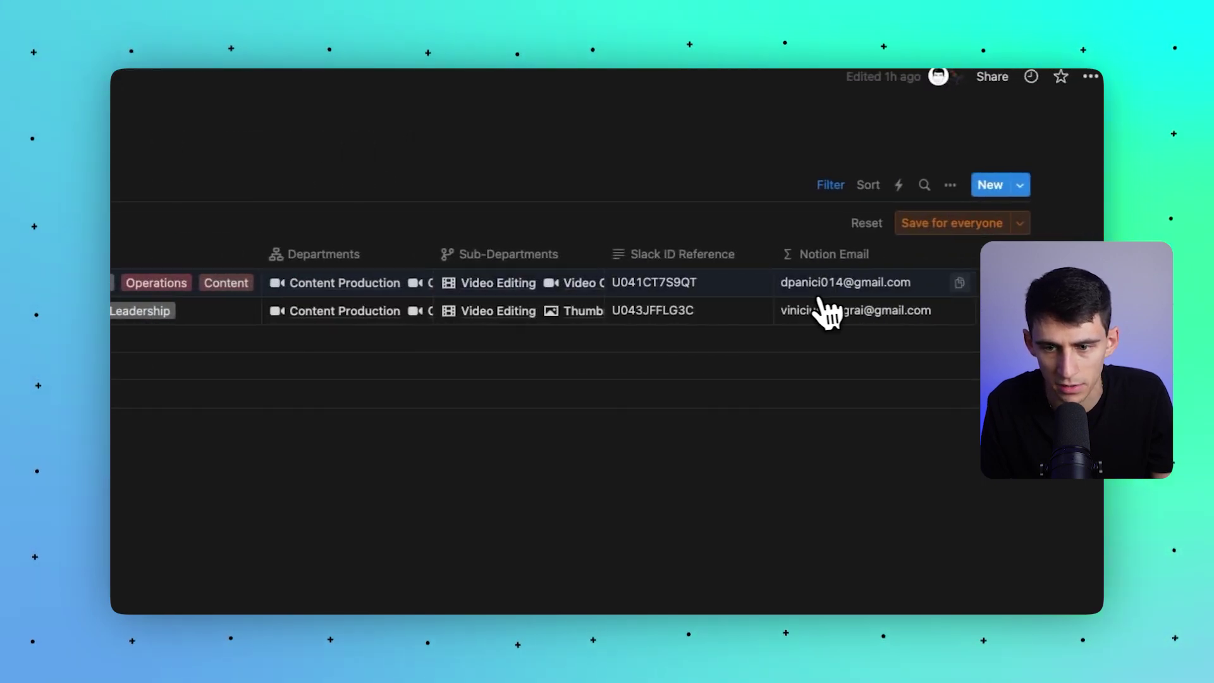
Step: Copy the second teammate's Slack member ID for their Team Directory Slack ID Reference
{"action": "mouse_move", "coordinate": [506, 592]}
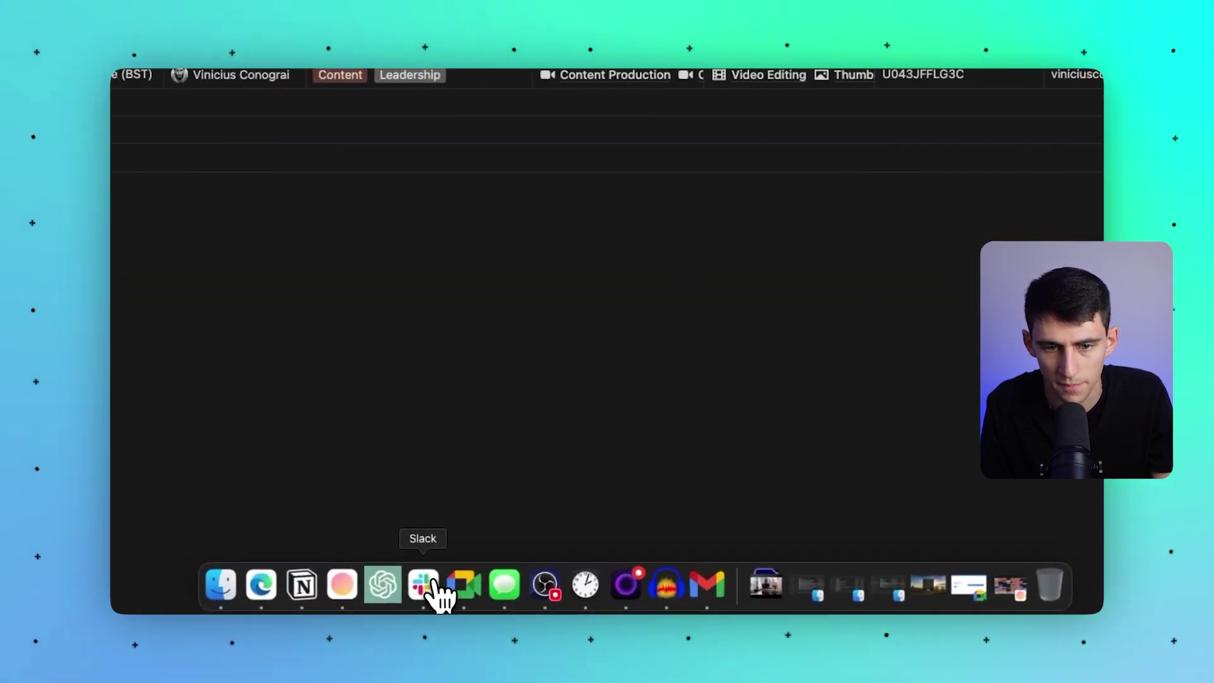
{"action": "left_click", "coordinate": [433, 585]}
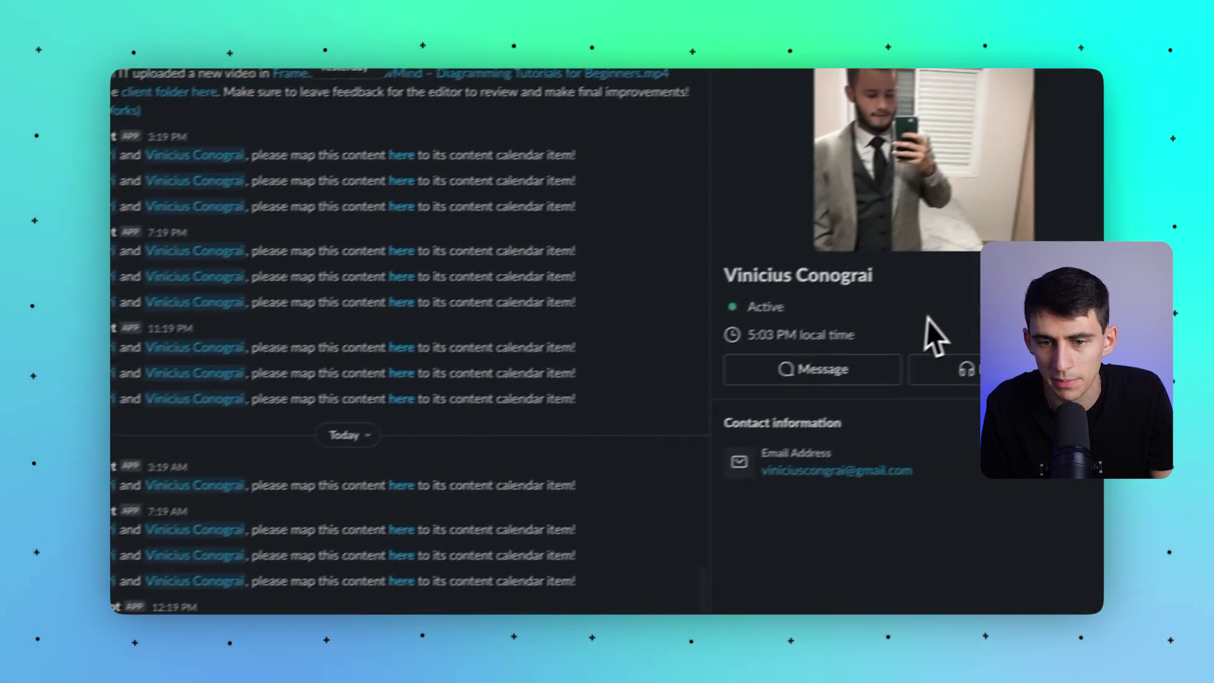
{"action": "key", "text": "ctrl+Up"}
{"action": "left_click", "coordinate": [862, 355]}
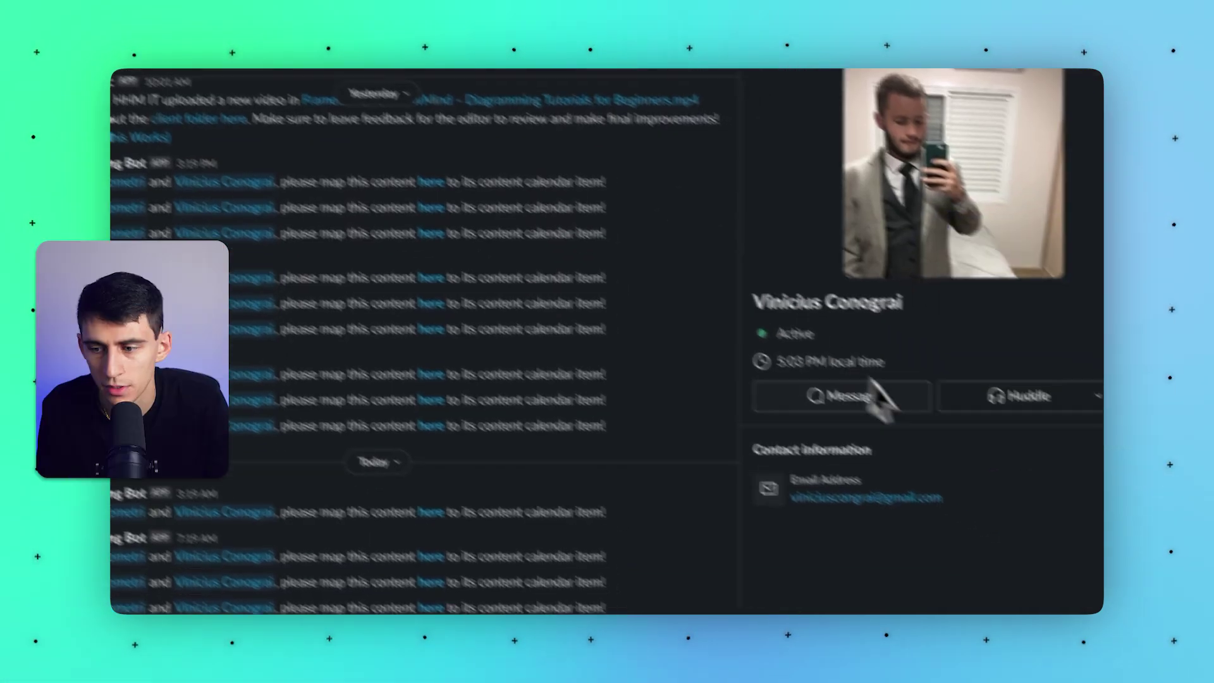
{"action": "left_click", "coordinate": [1071, 355]}
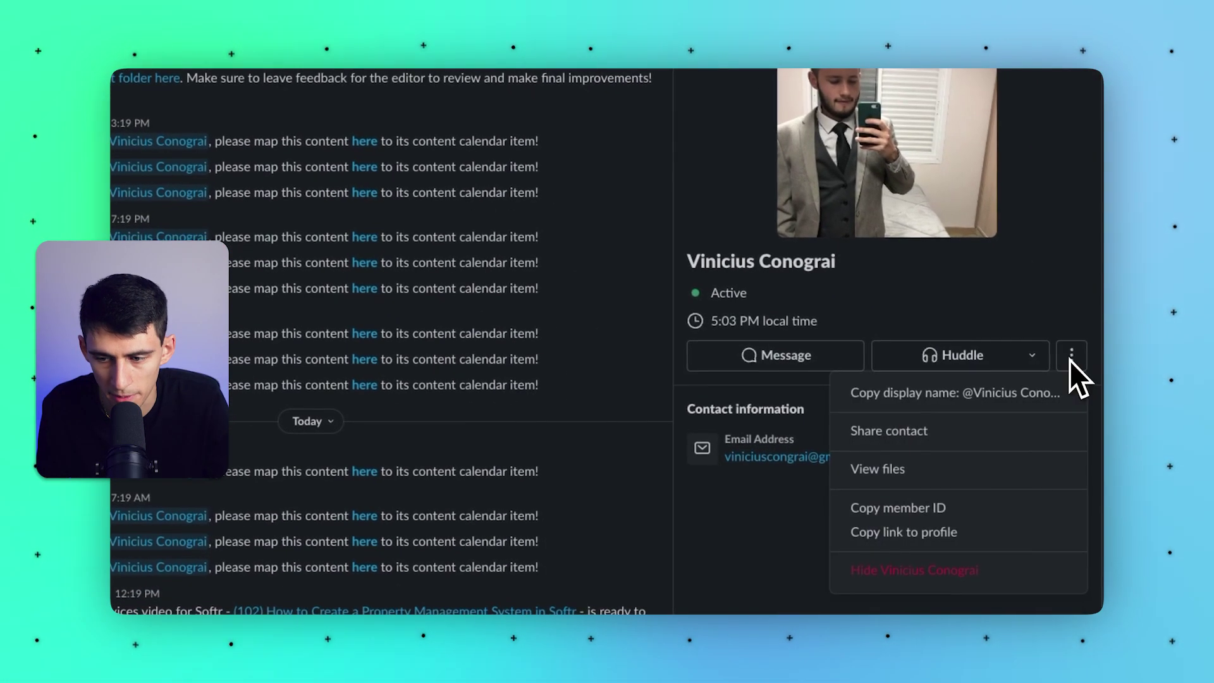
{"action": "left_click", "coordinate": [961, 510]}
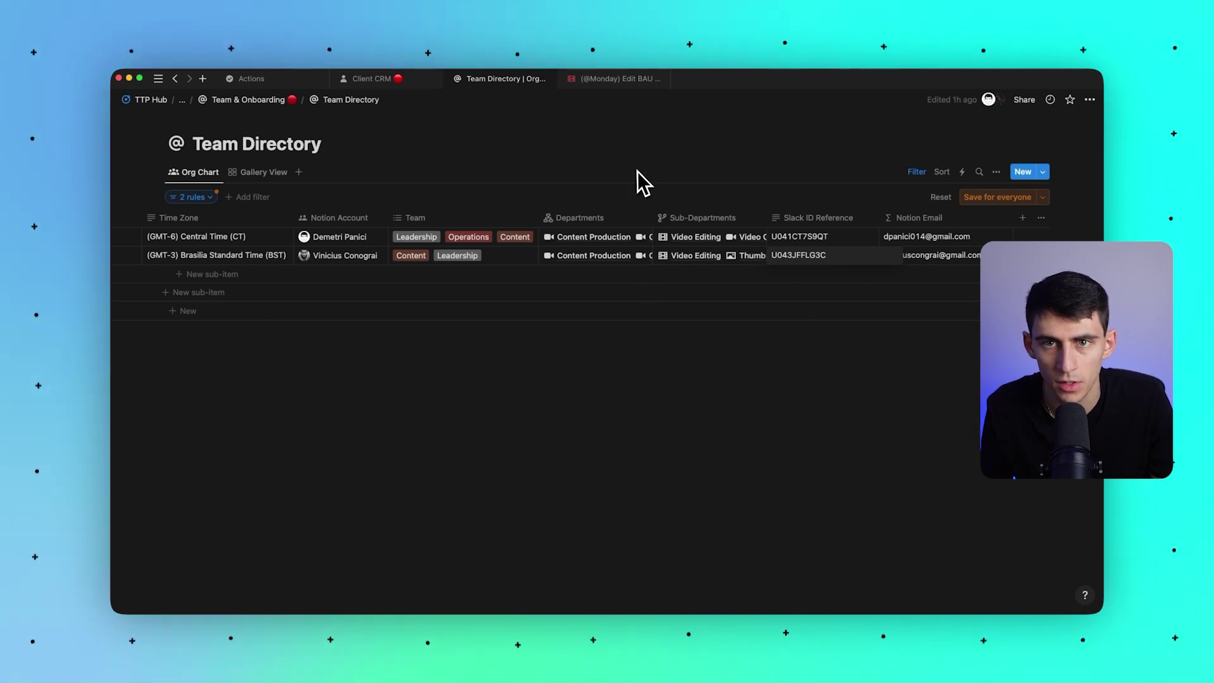
{"action": "left_click", "coordinate": [623, 79]}
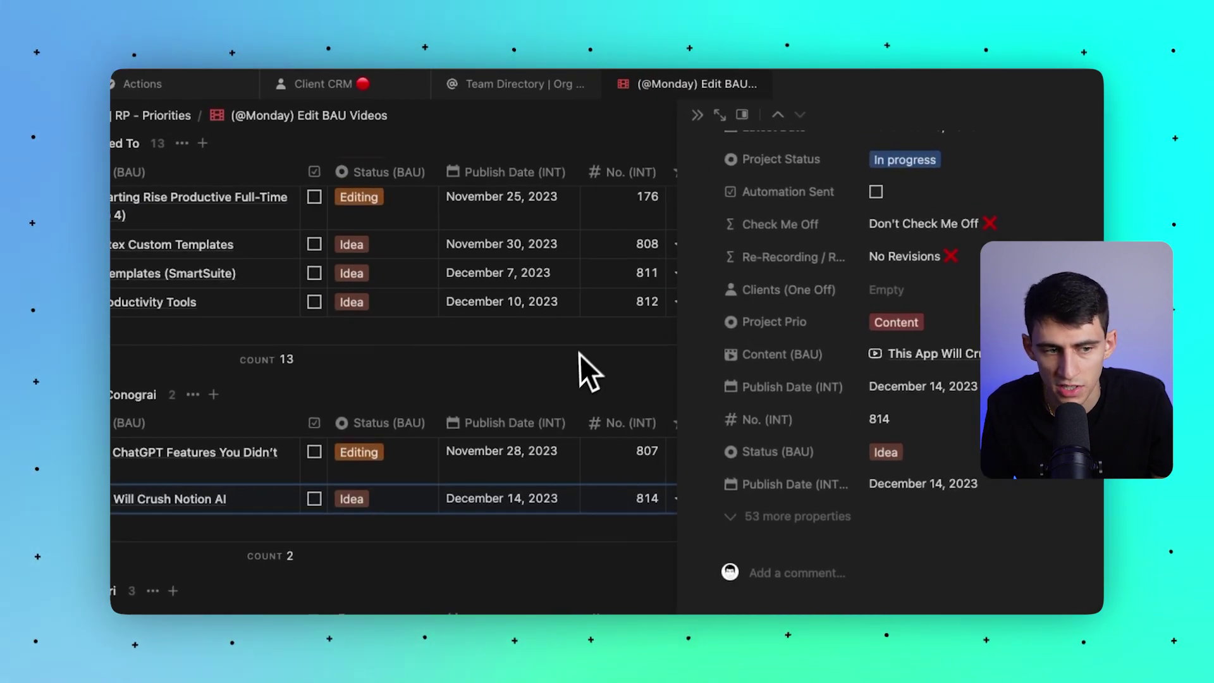
{"action": "key", "text": "super+f"}
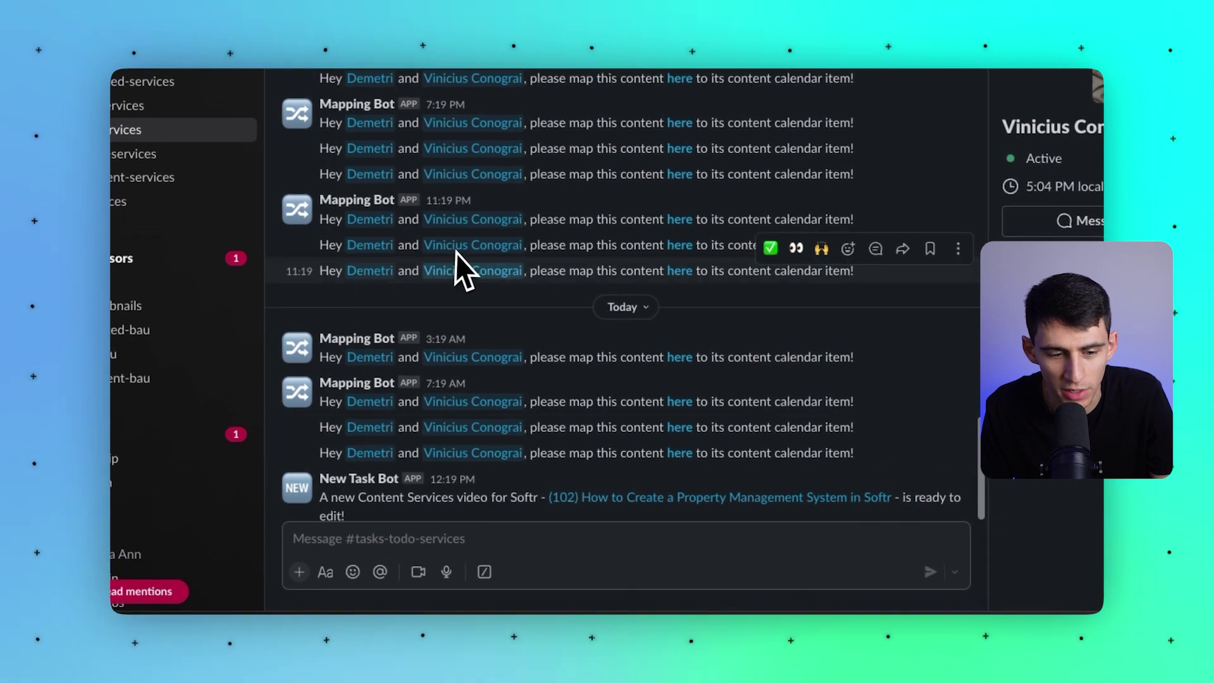
Step: On make.com, open the Log in options and choose Make platform
{"action": "scroll", "coordinate": [456, 253], "scroll_direction": "down", "scroll_amount": 1}
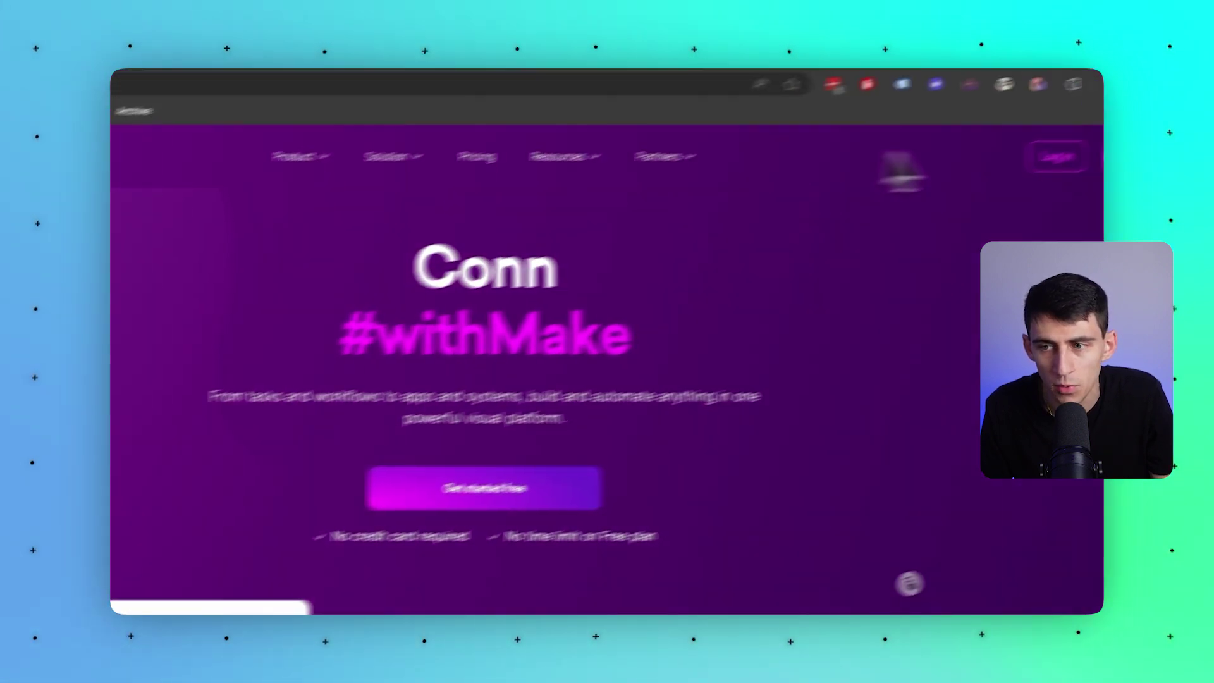
{"action": "left_click", "coordinate": [949, 199]}
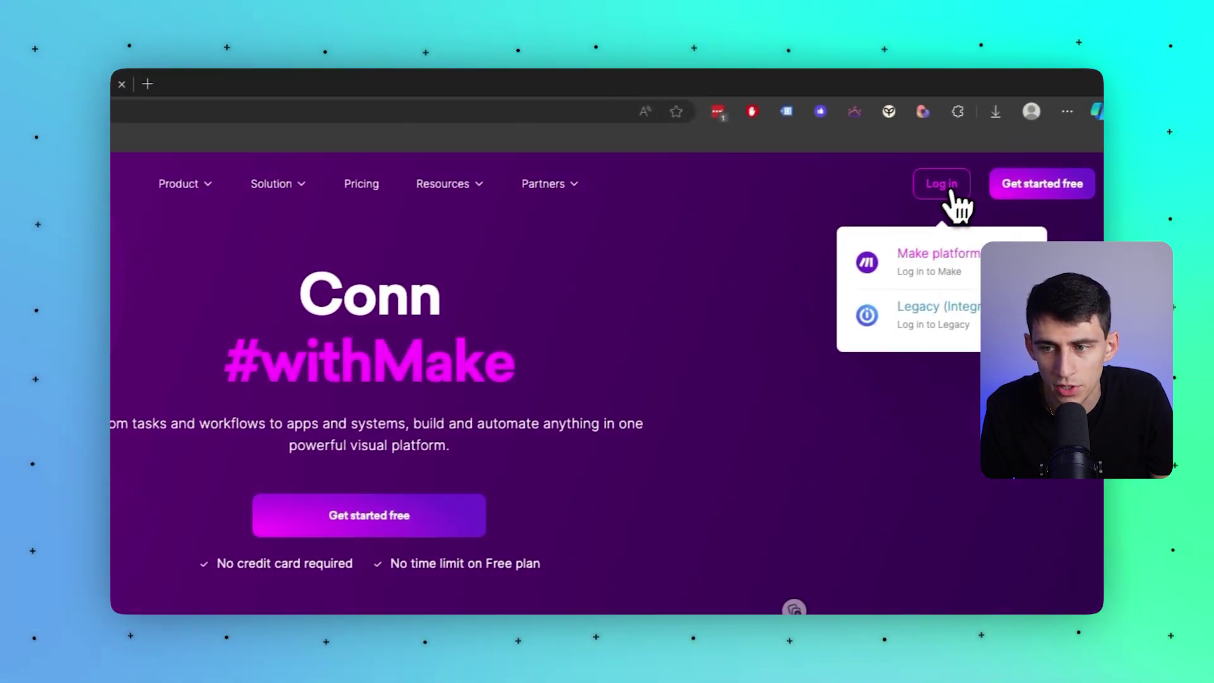
{"action": "left_click", "coordinate": [871, 241]}
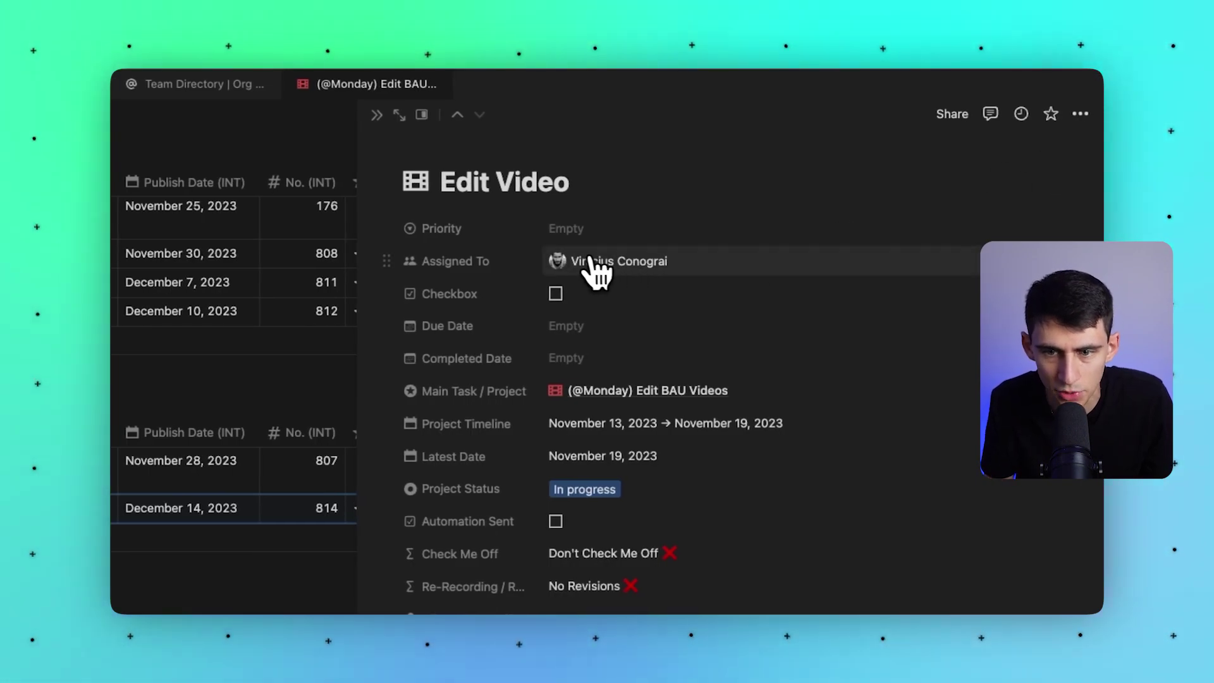
Step: Check the task's Assigned to Email, then open the Team Directory's Notion Email formula
{"action": "scroll", "coordinate": [596, 277], "scroll_direction": "down", "scroll_amount": 4}
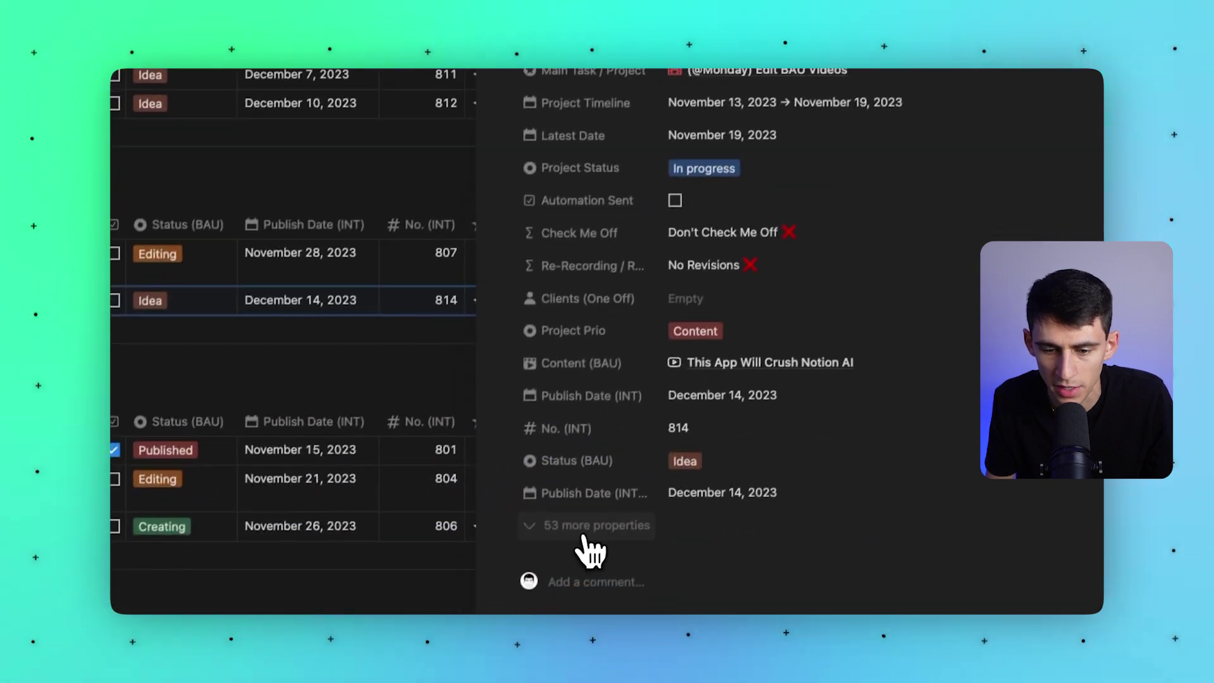
{"action": "scroll", "coordinate": [750, 377], "scroll_direction": "down", "scroll_amount": 8}
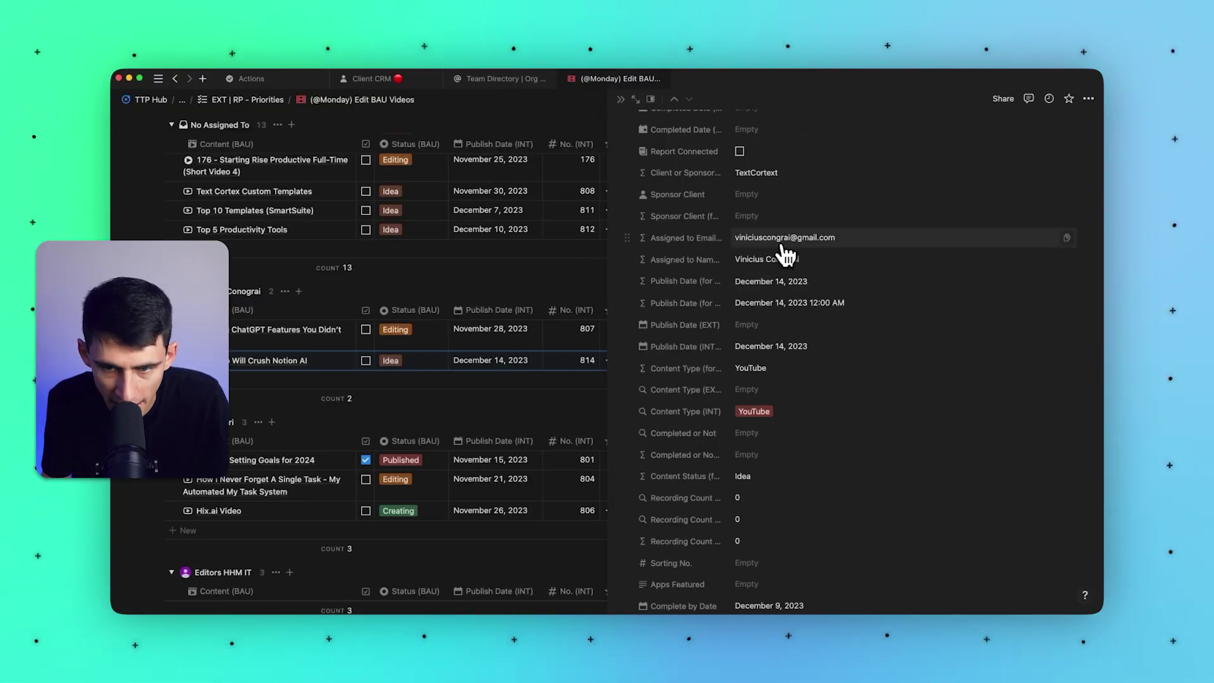
{"action": "left_click", "coordinate": [500, 78]}
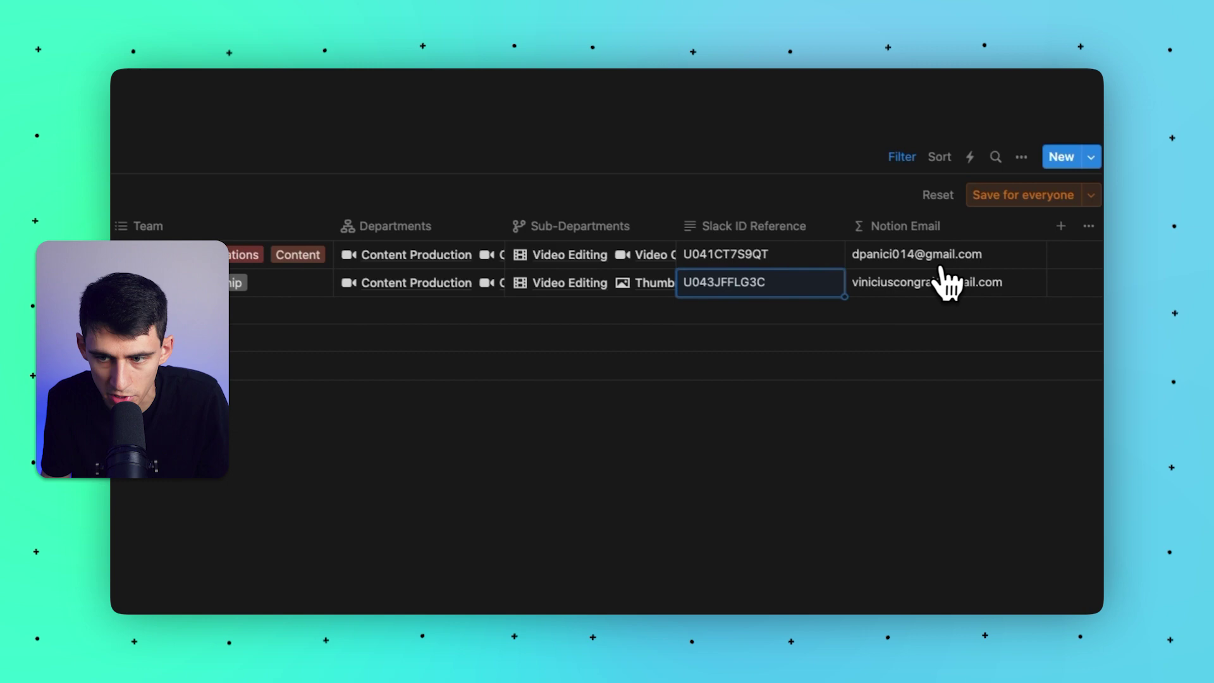
{"action": "left_click", "coordinate": [942, 278]}
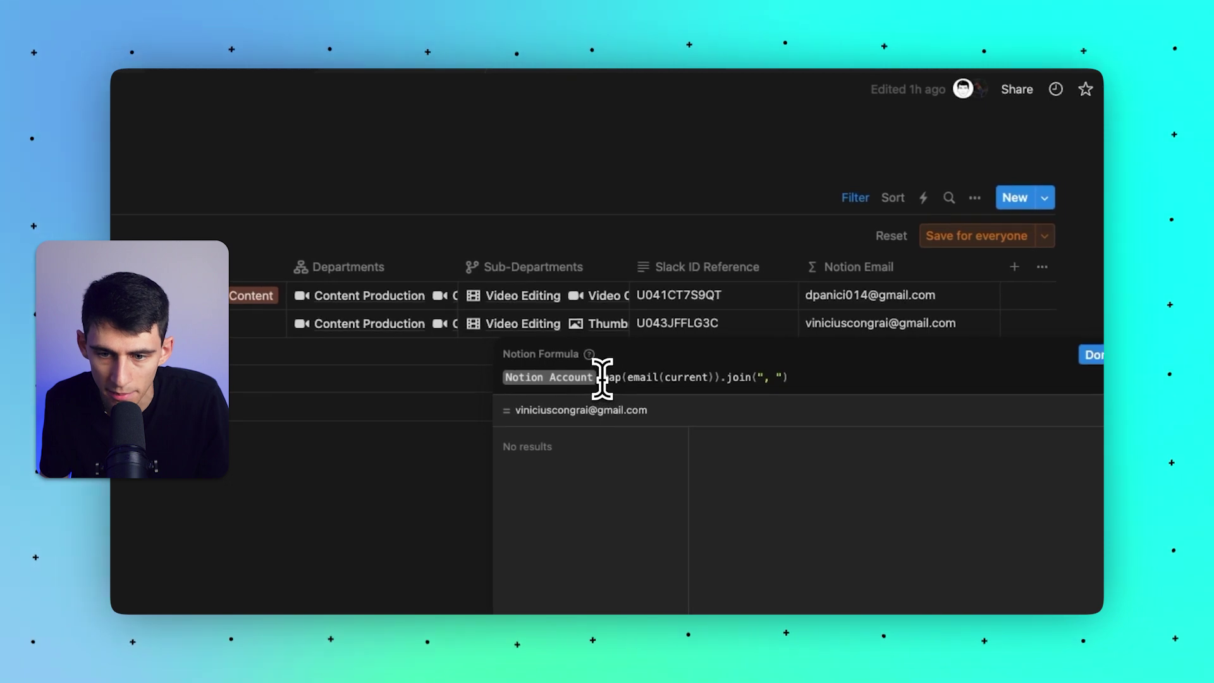
Step: Change the Notion Email formula to Notion Account.map(email(current)).join(",") and save it
{"action": "left_click", "coordinate": [672, 377]}
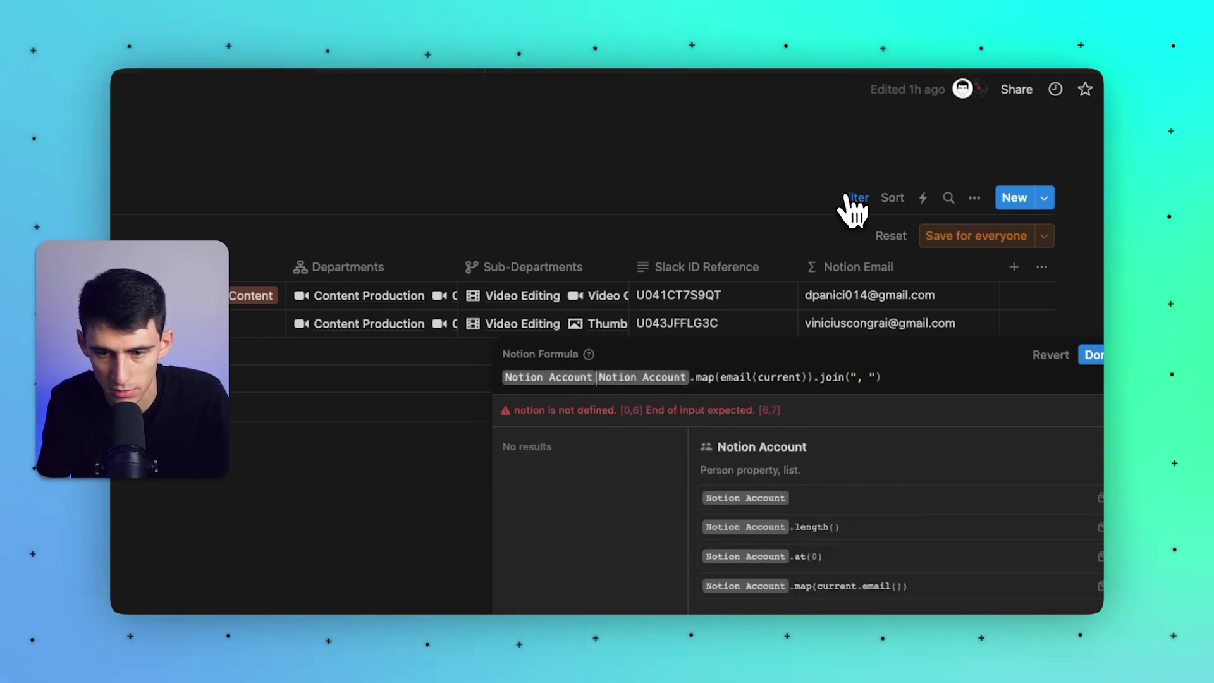
{"action": "type", "text": ".map(email"}
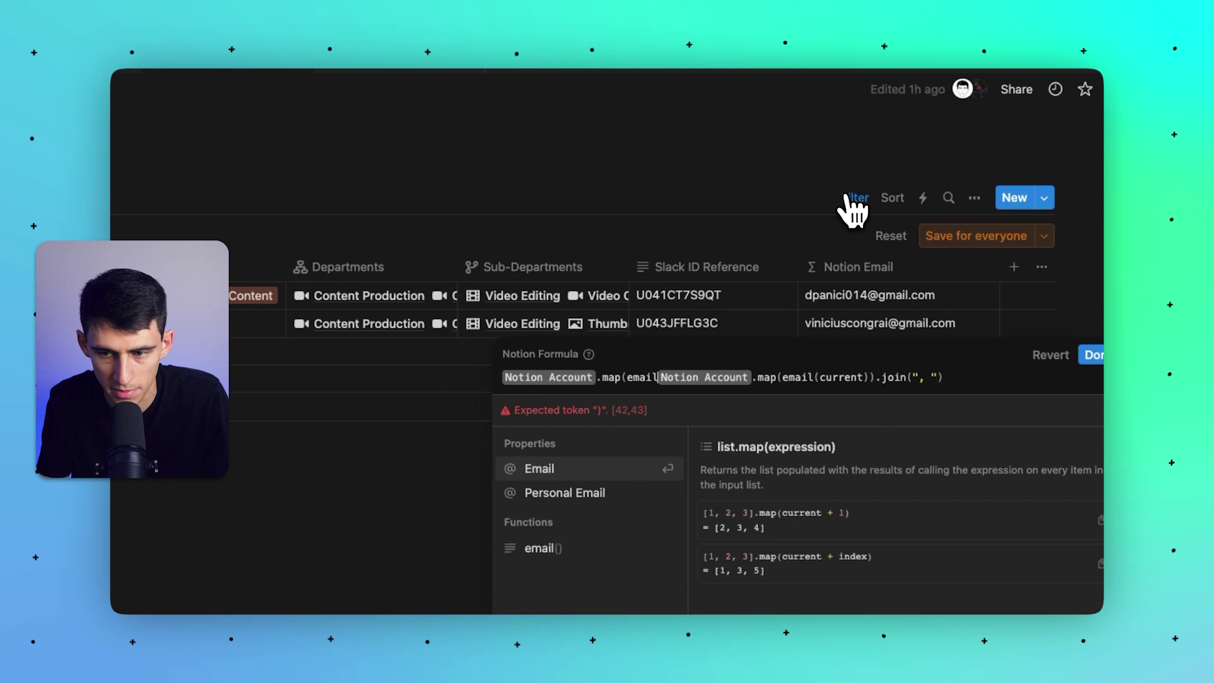
{"action": "type", "text": "(current"}
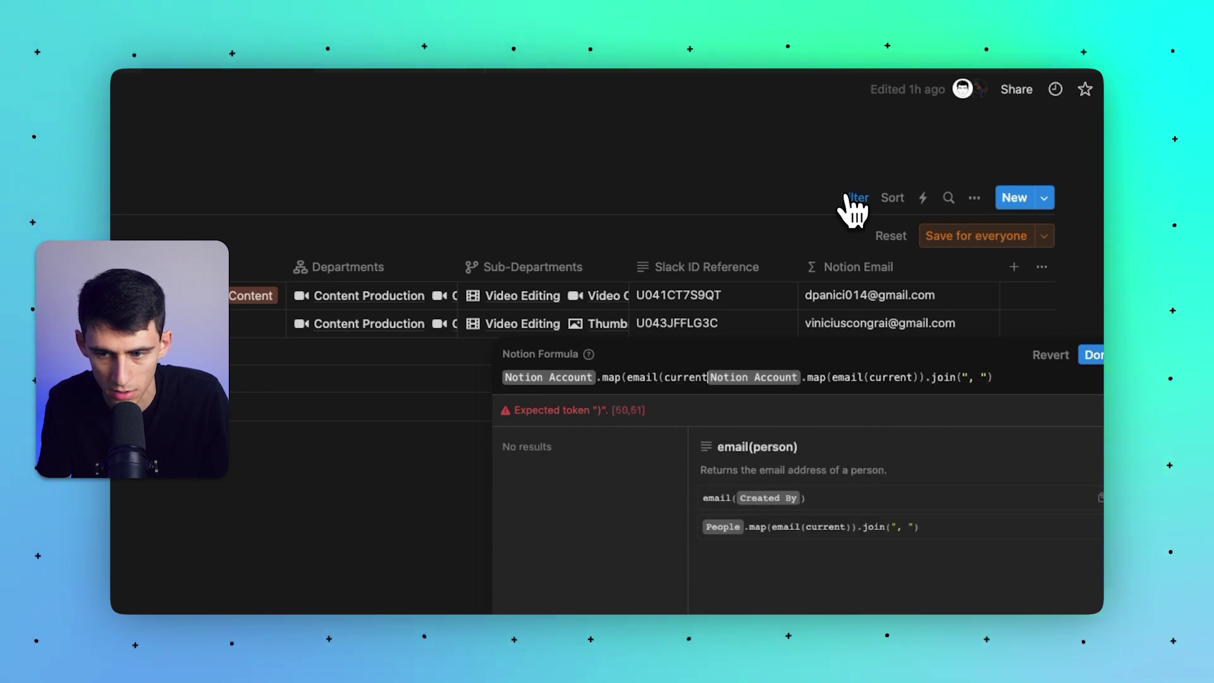
{"action": "type", "text": ")).join(\",\""}
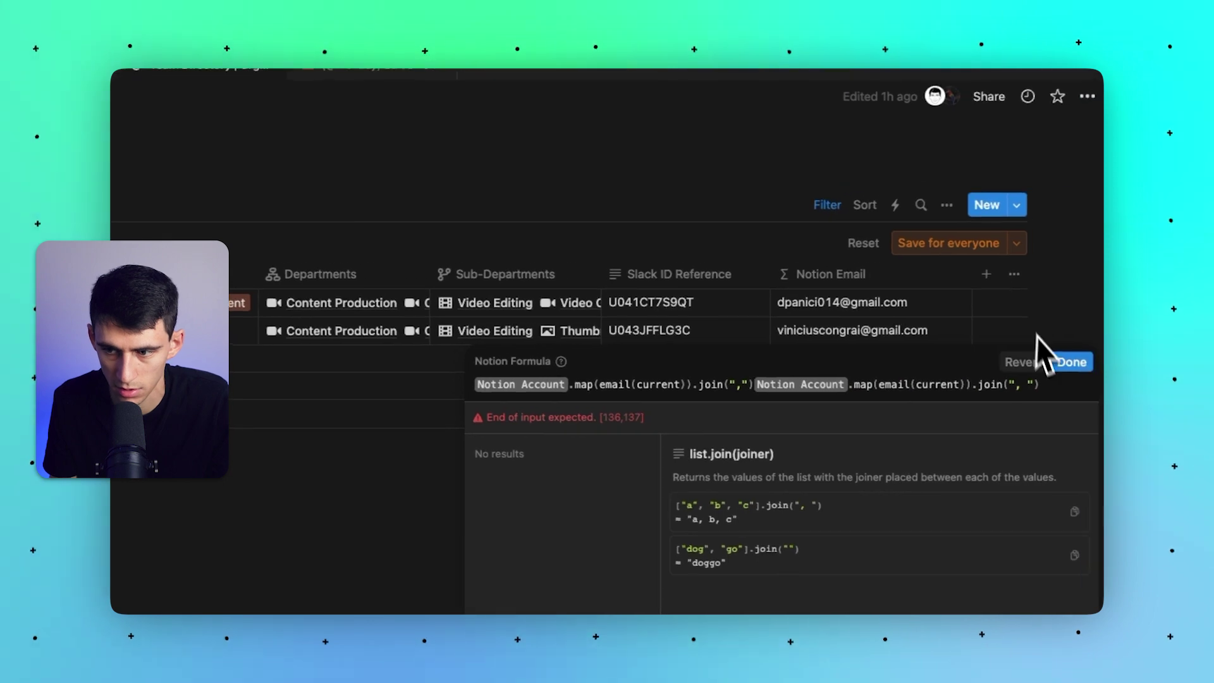
{"action": "left_click_drag", "start_coordinate": [1066, 376], "coordinate": [878, 377]}
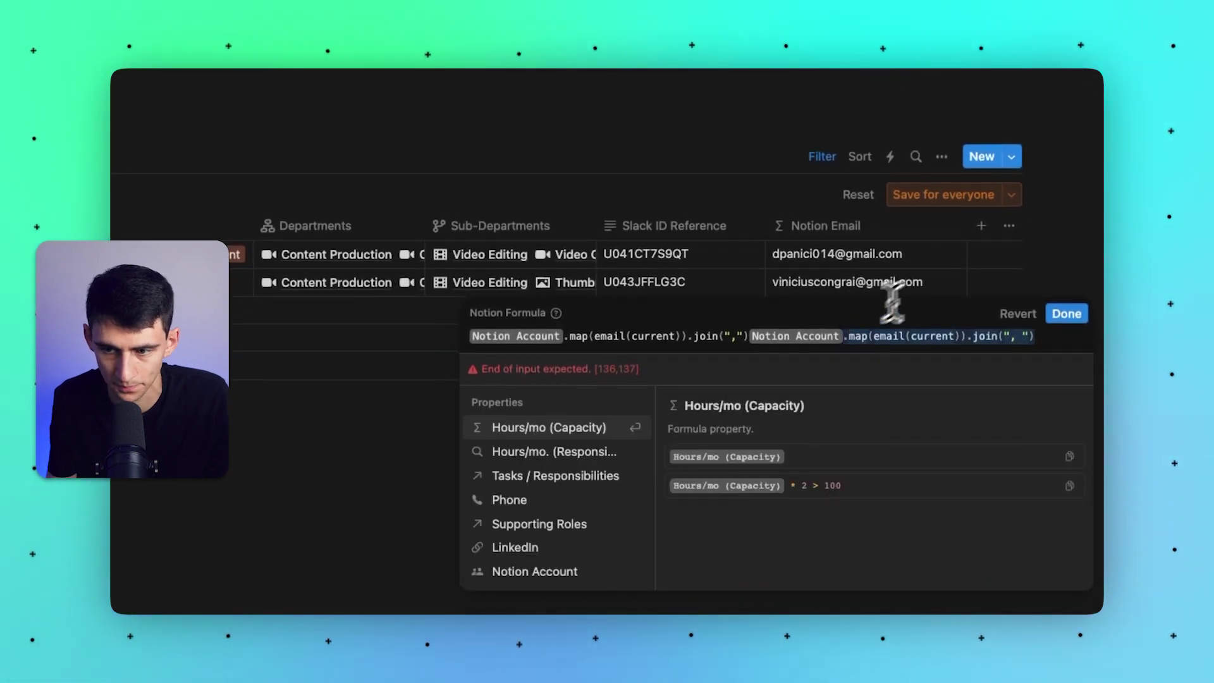
{"action": "key", "text": "BackSpace"}
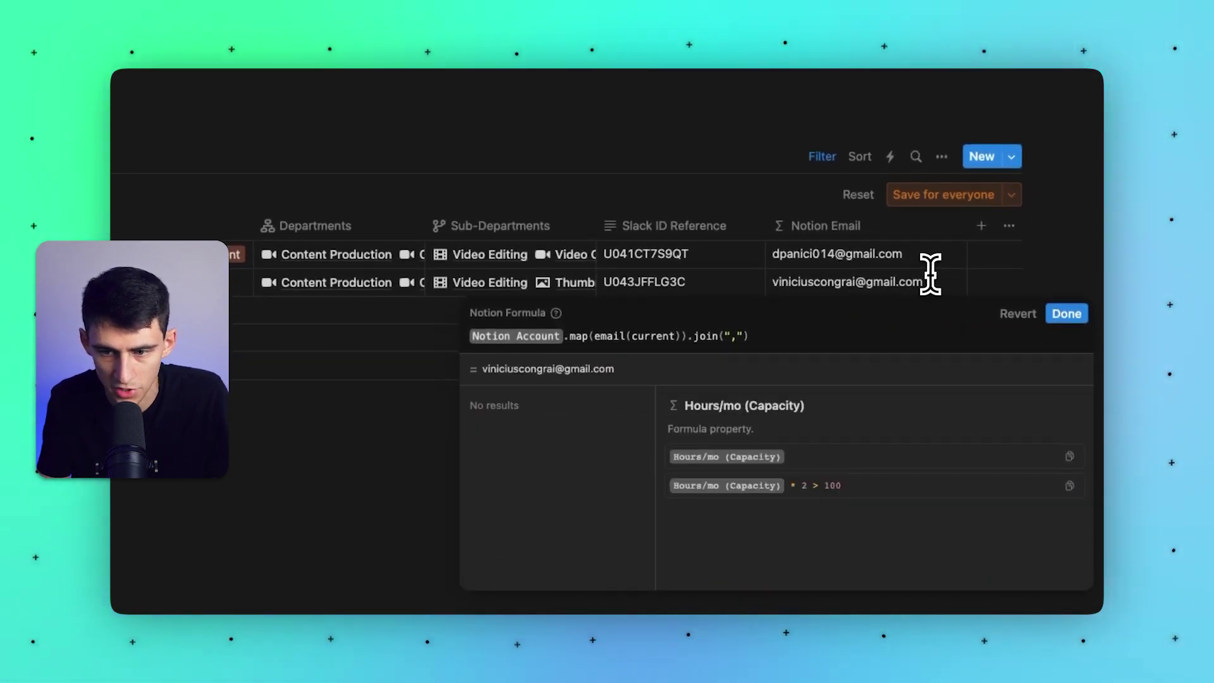
{"action": "key", "text": "Escape"}
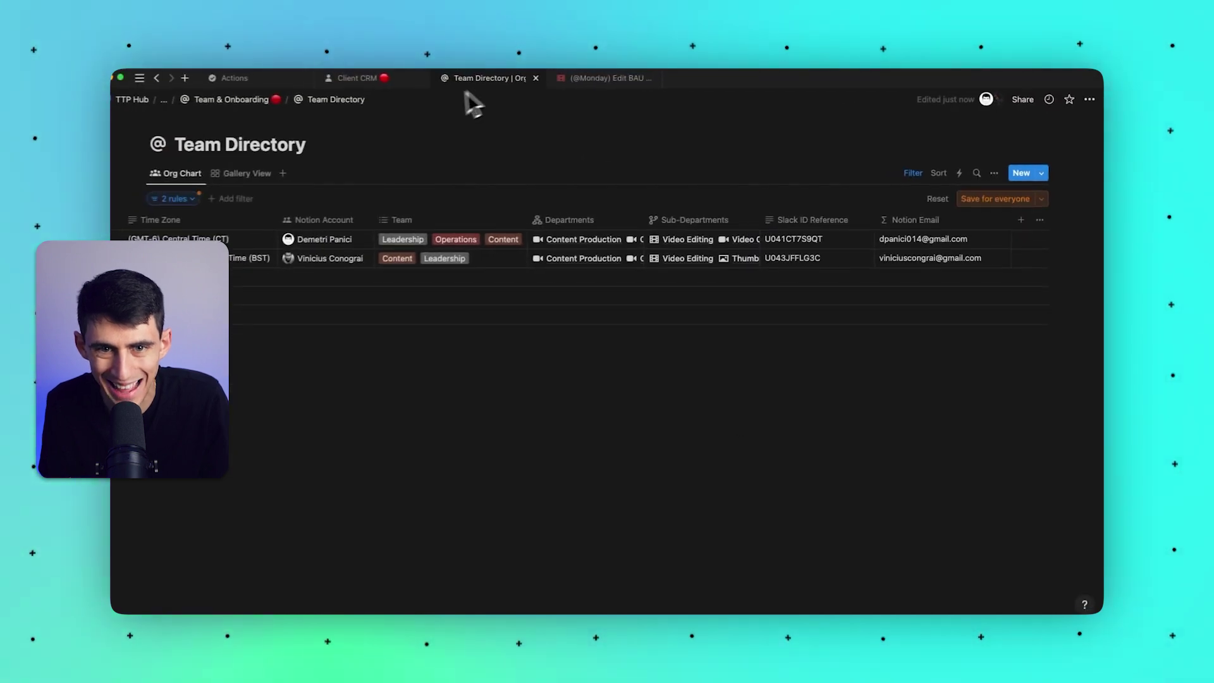
Step: On the Edit BAU Videos board, inspect the Assigned to Email formula and close it unchanged
{"action": "left_click", "coordinate": [563, 79]}
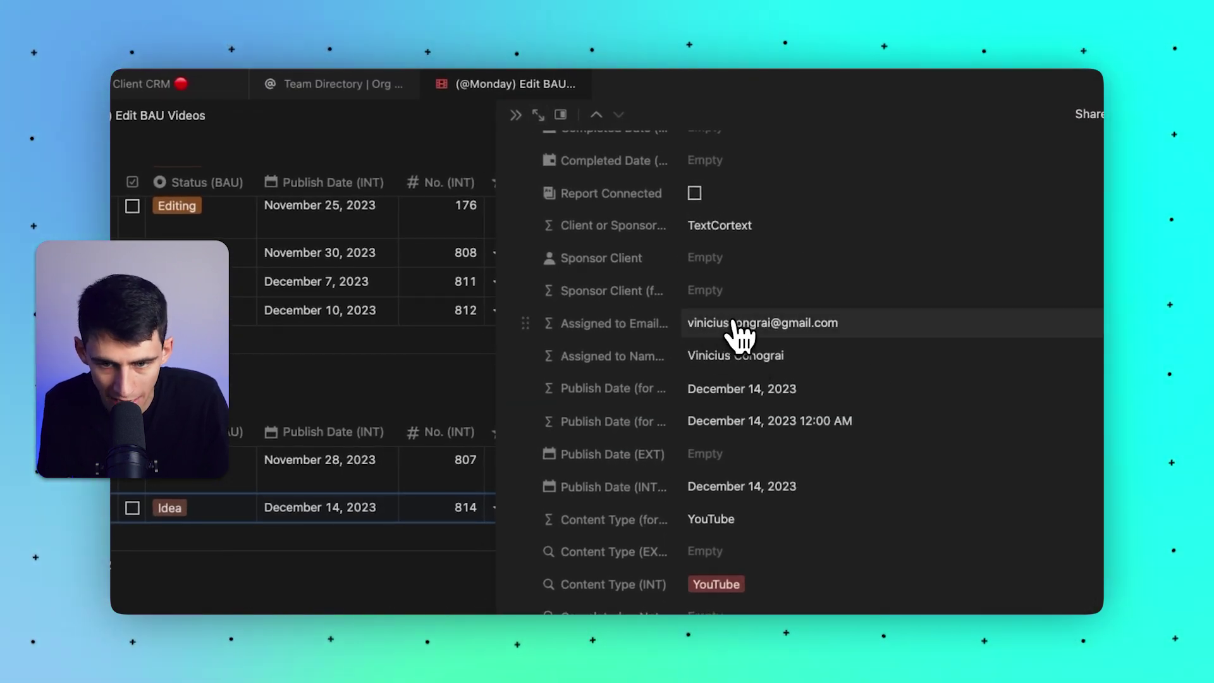
{"action": "left_click", "coordinate": [784, 334]}
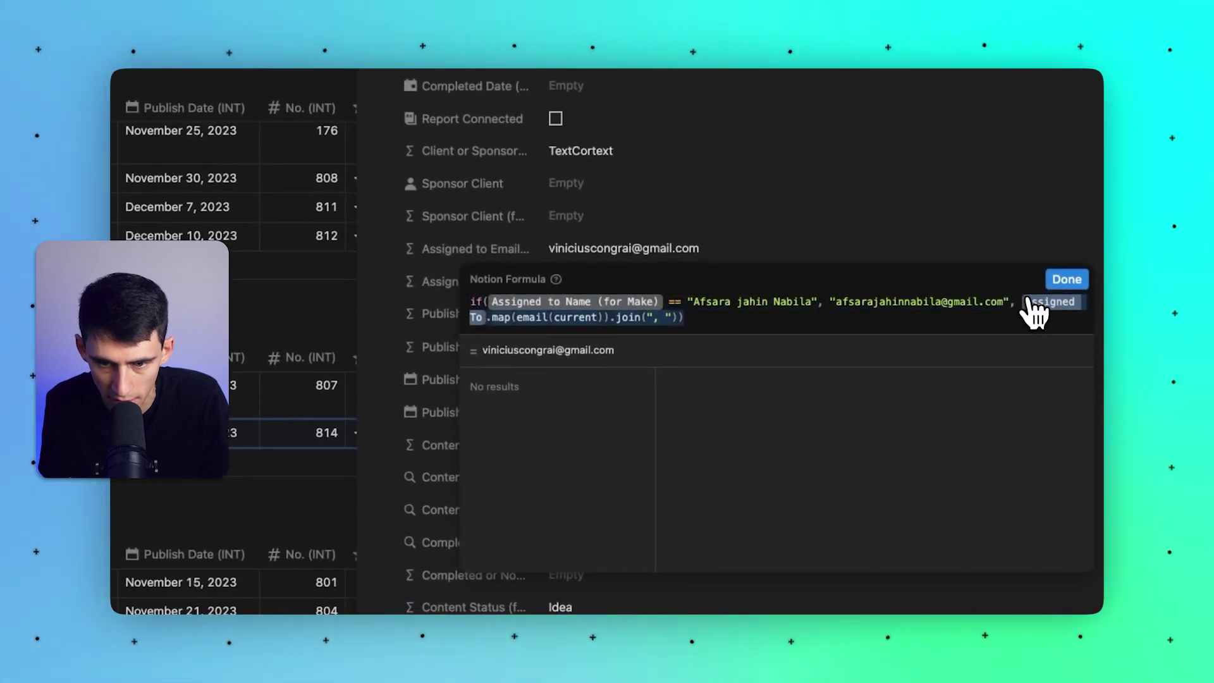
{"action": "left_click", "coordinate": [687, 316]}
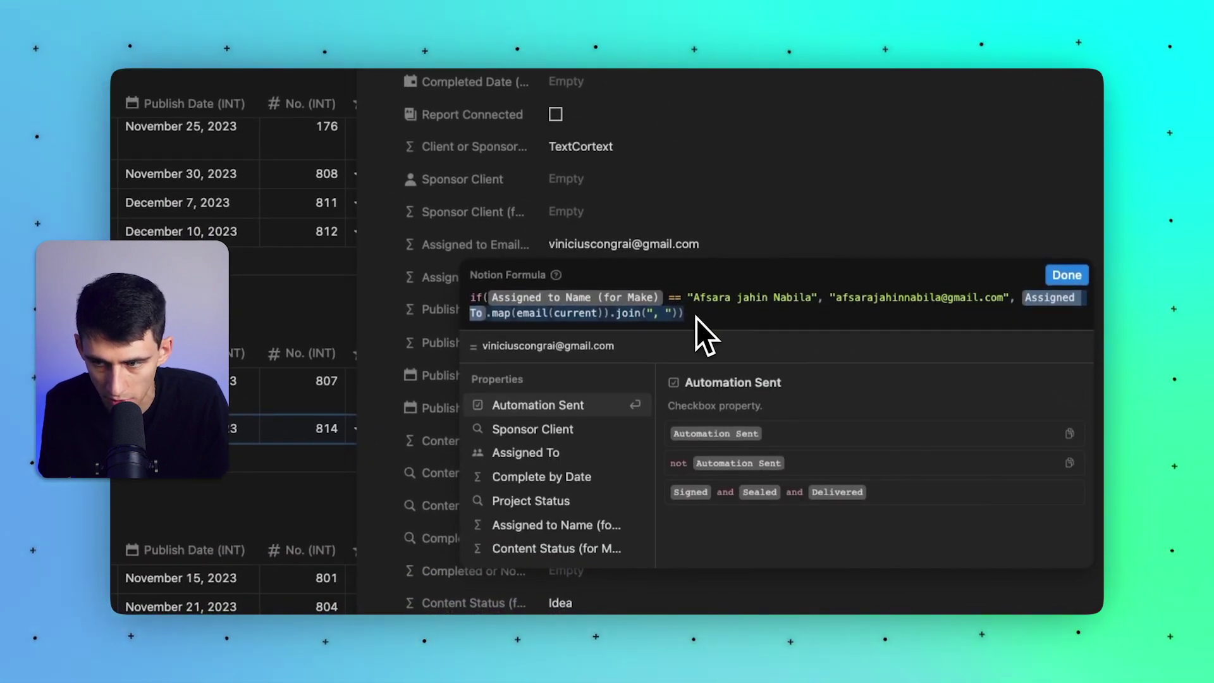
{"action": "left_click", "coordinate": [931, 302]}
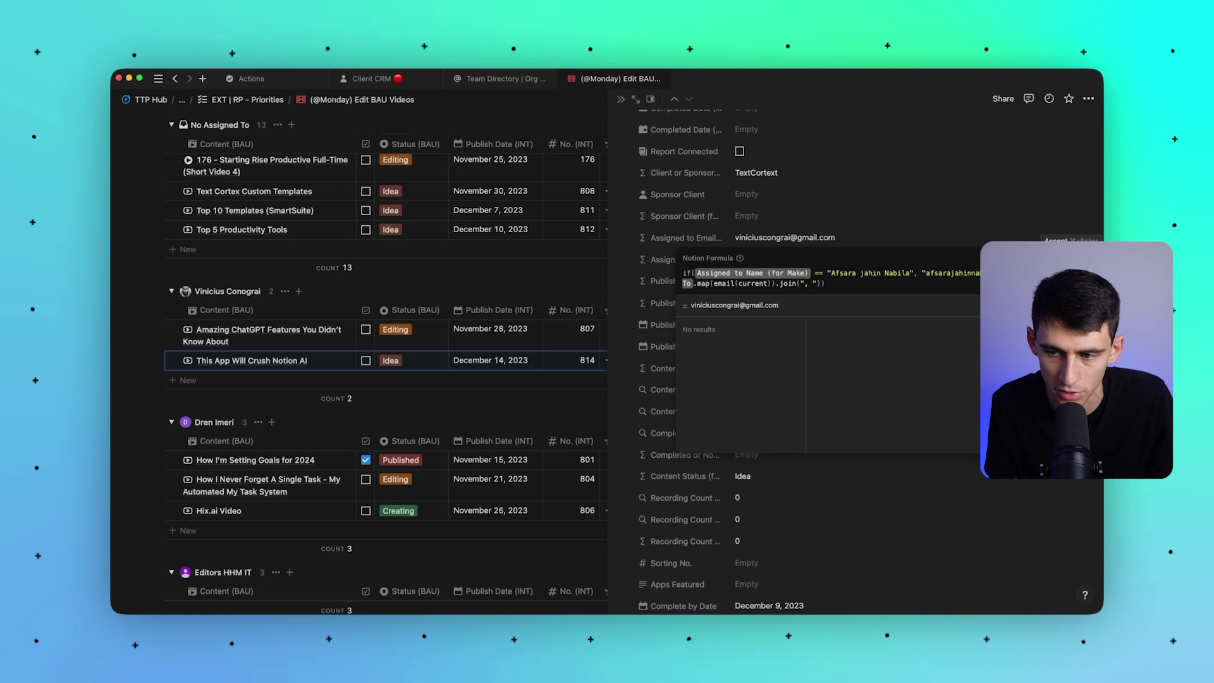
{"action": "key", "text": "Escape"}
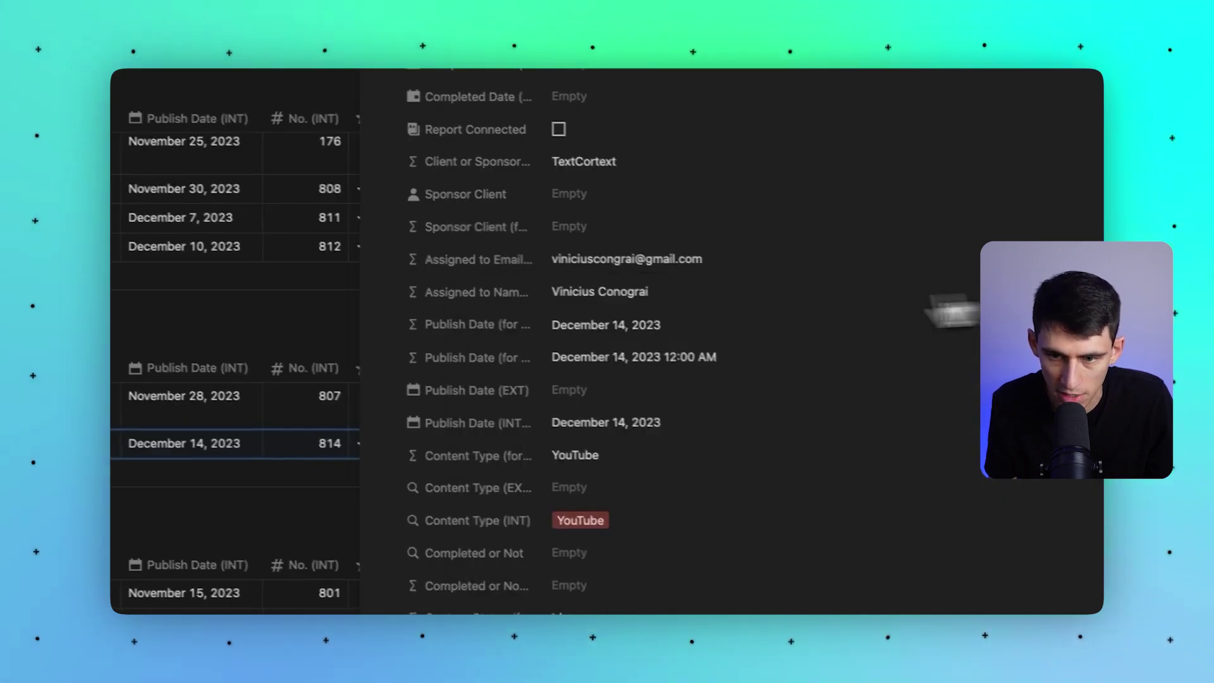
{"action": "scroll", "coordinate": [578, 347], "scroll_direction": "down", "scroll_amount": 10}
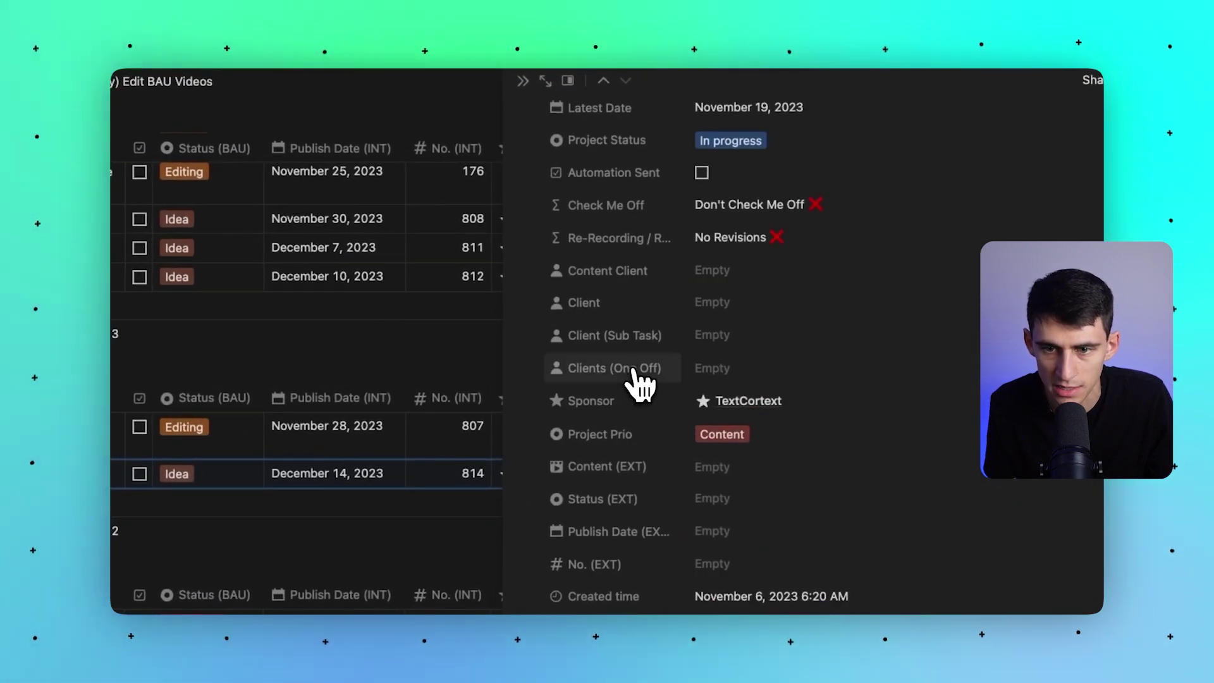
{"action": "scroll", "coordinate": [640, 382], "scroll_direction": "up", "scroll_amount": 5}
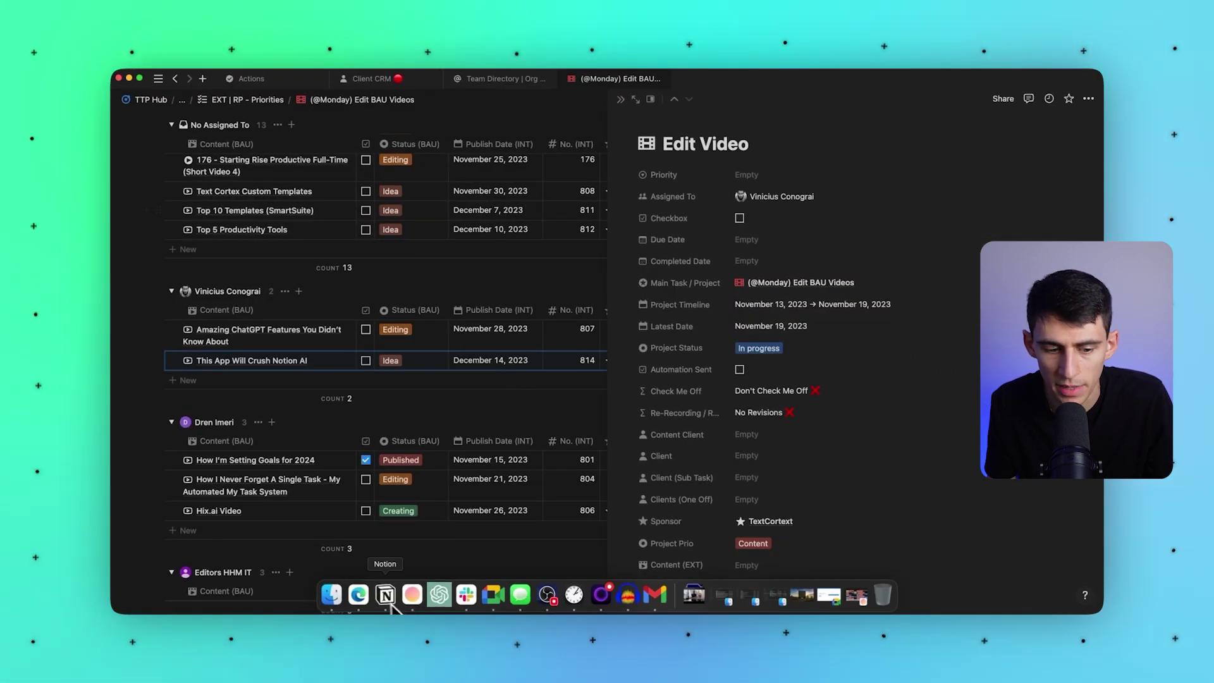
Step: Bring up the Make scenario and pan toward its Notion search and Router modules
{"action": "left_click", "coordinate": [357, 594]}
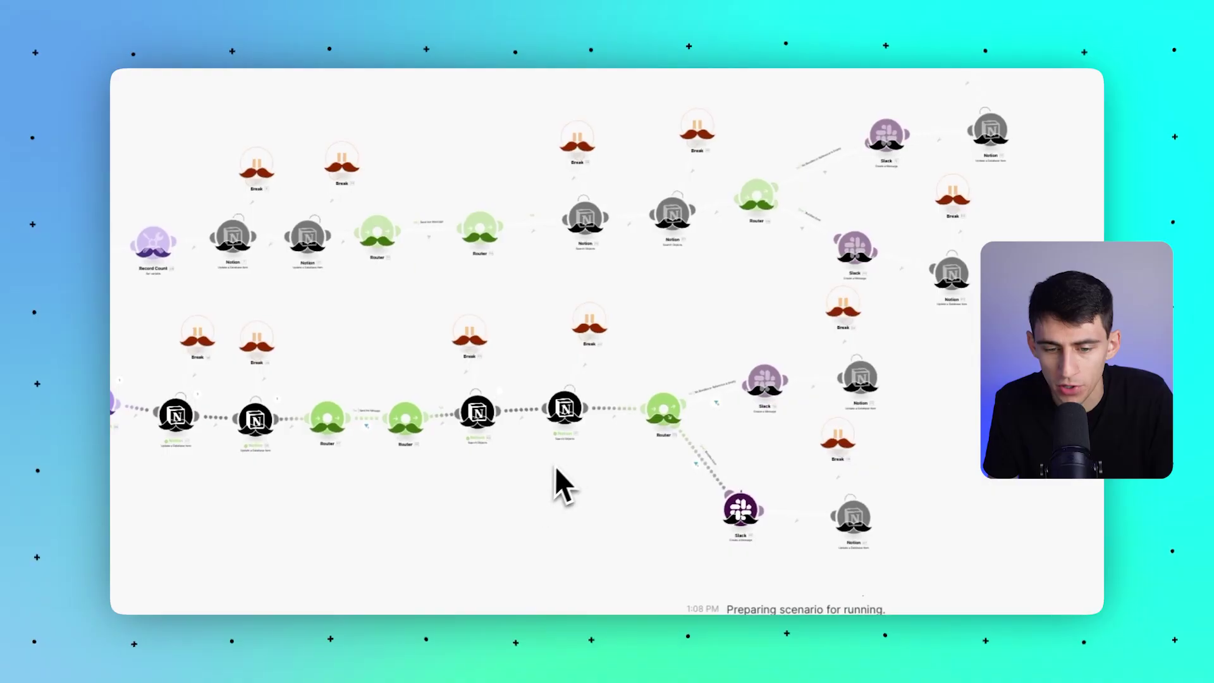
{"action": "scroll", "coordinate": [555, 465], "scroll_direction": "up", "scroll_amount": 5}
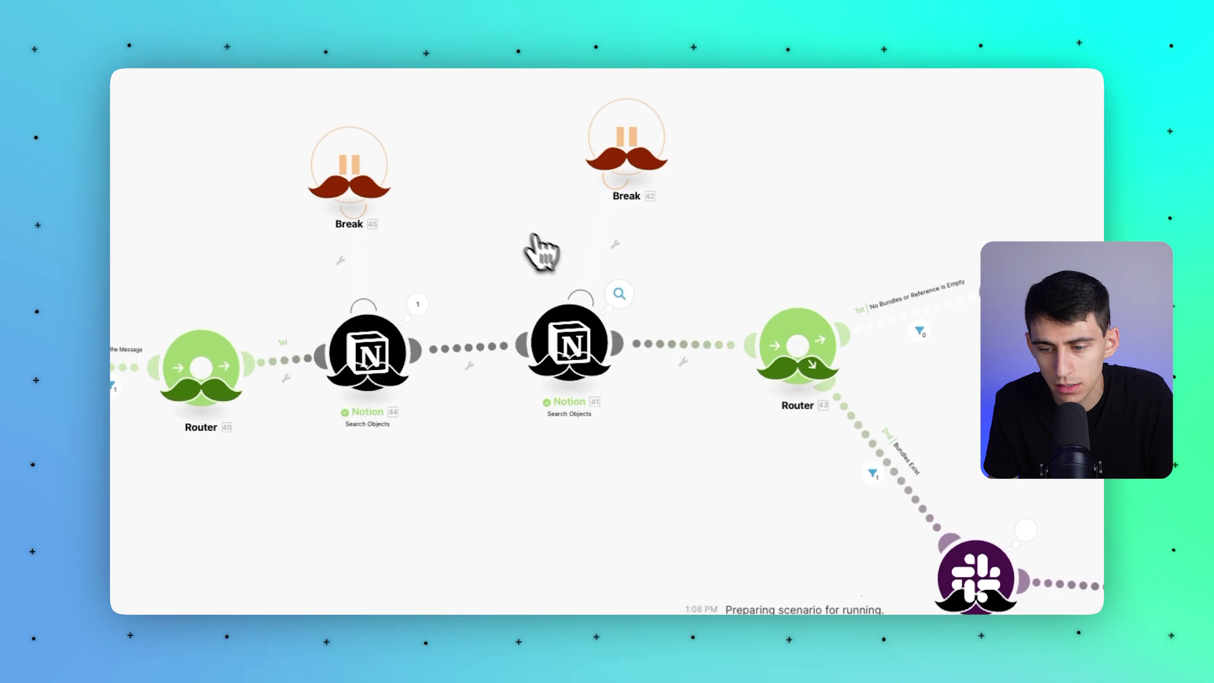
{"action": "scroll", "coordinate": [894, 420], "scroll_direction": "right", "scroll_amount": 4}
{"action": "scroll", "coordinate": [695, 506], "scroll_direction": "left", "scroll_amount": 5}
Step: Open Slack's #tasks-todo-bau channel to view the bot's video (807) assignee mention
{"action": "mouse_move", "coordinate": [446, 608]}
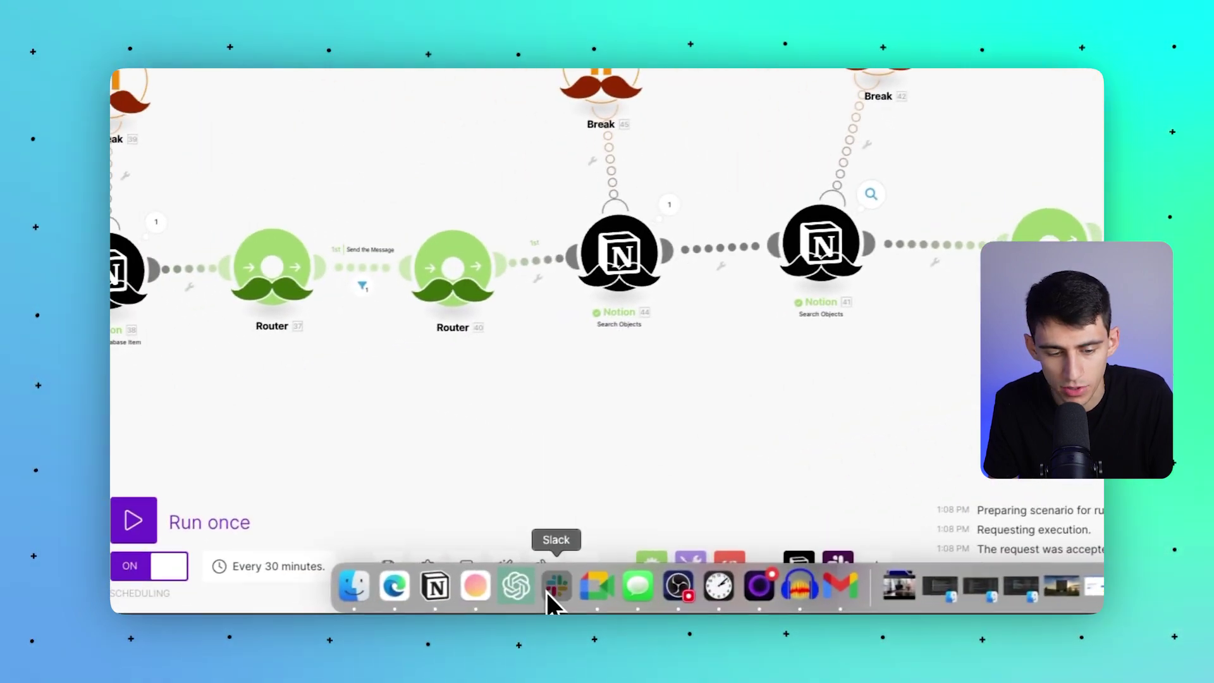
{"action": "left_click", "coordinate": [557, 587]}
{"action": "scroll", "coordinate": [294, 293], "scroll_direction": "up", "scroll_amount": 8}
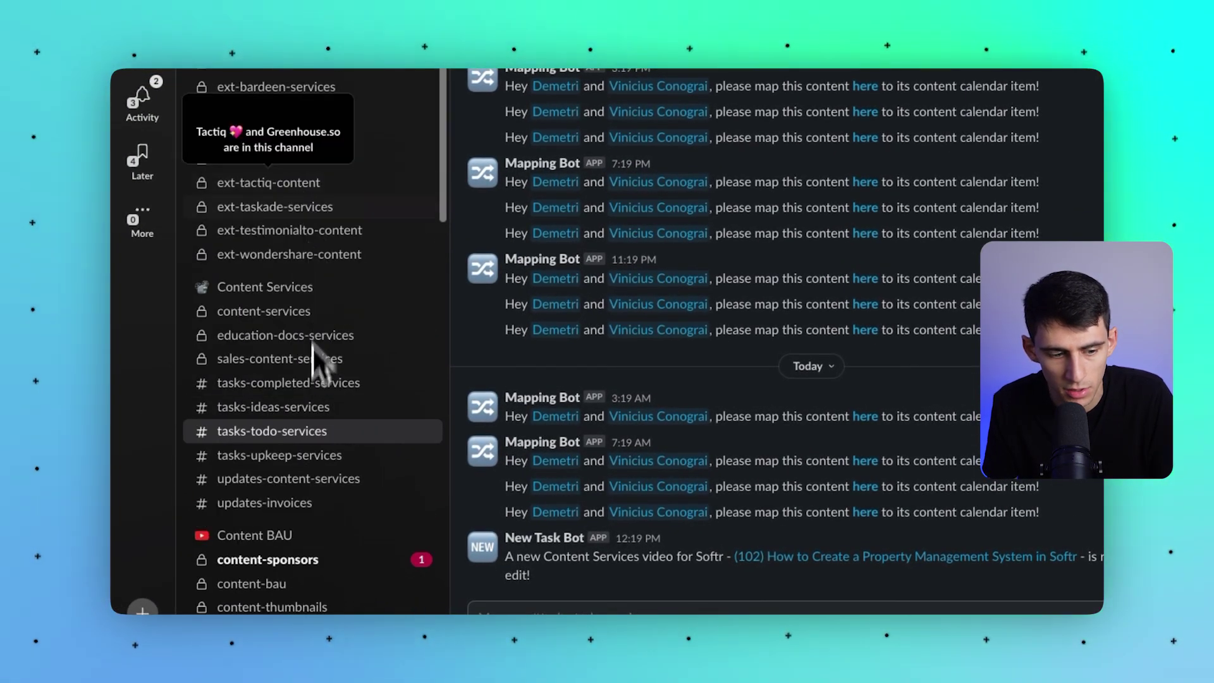
{"action": "scroll", "coordinate": [297, 411], "scroll_direction": "down", "scroll_amount": 6}
{"action": "left_click", "coordinate": [294, 292]}
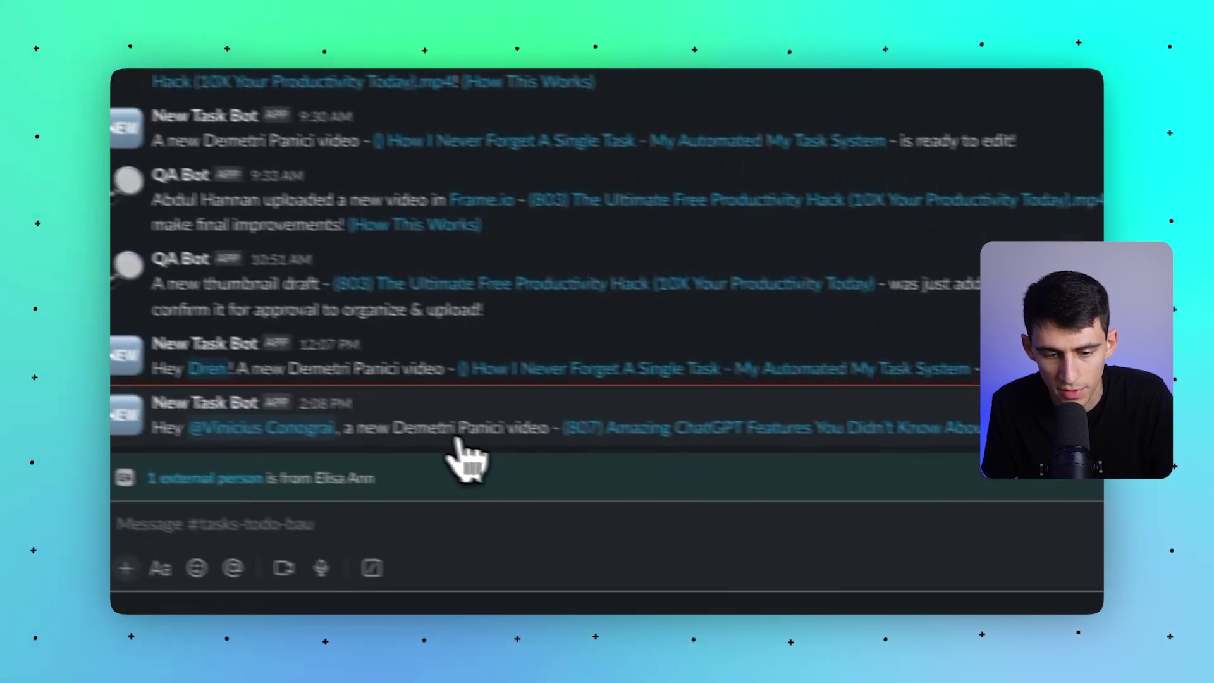
{"action": "mouse_move", "coordinate": [1027, 500]}
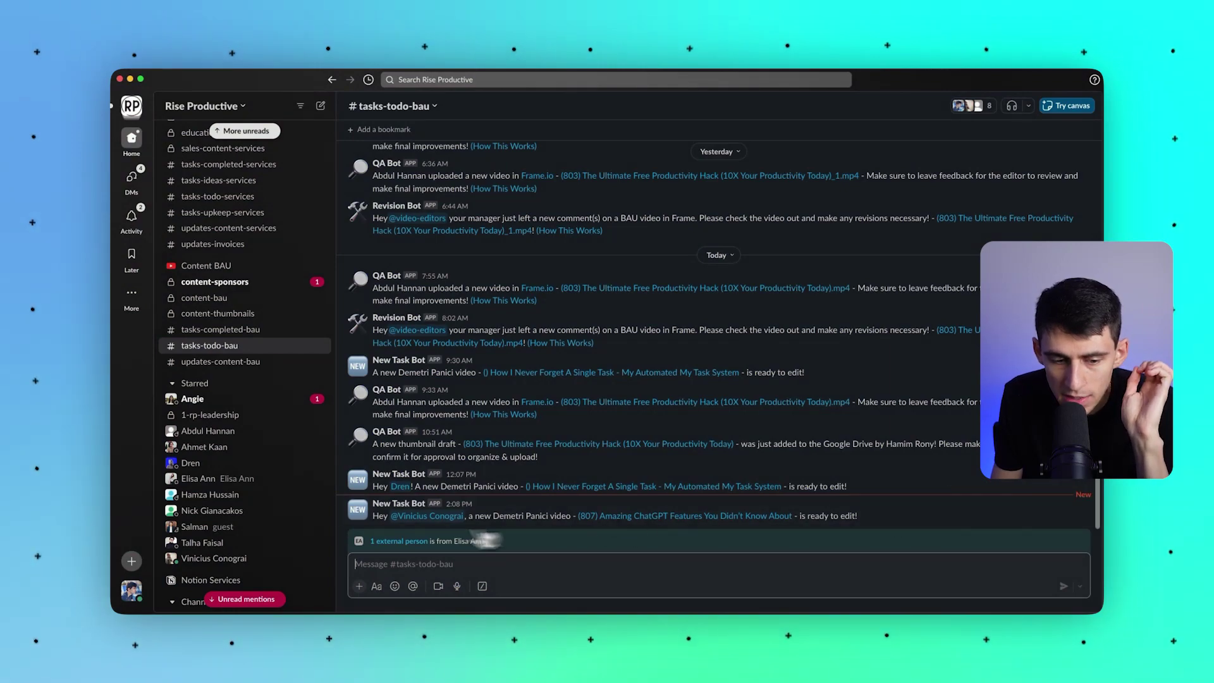
Step: Copy the member ID of the teammate @-mentioned in the bot message from their Slack profile
{"action": "mouse_move", "coordinate": [427, 516]}
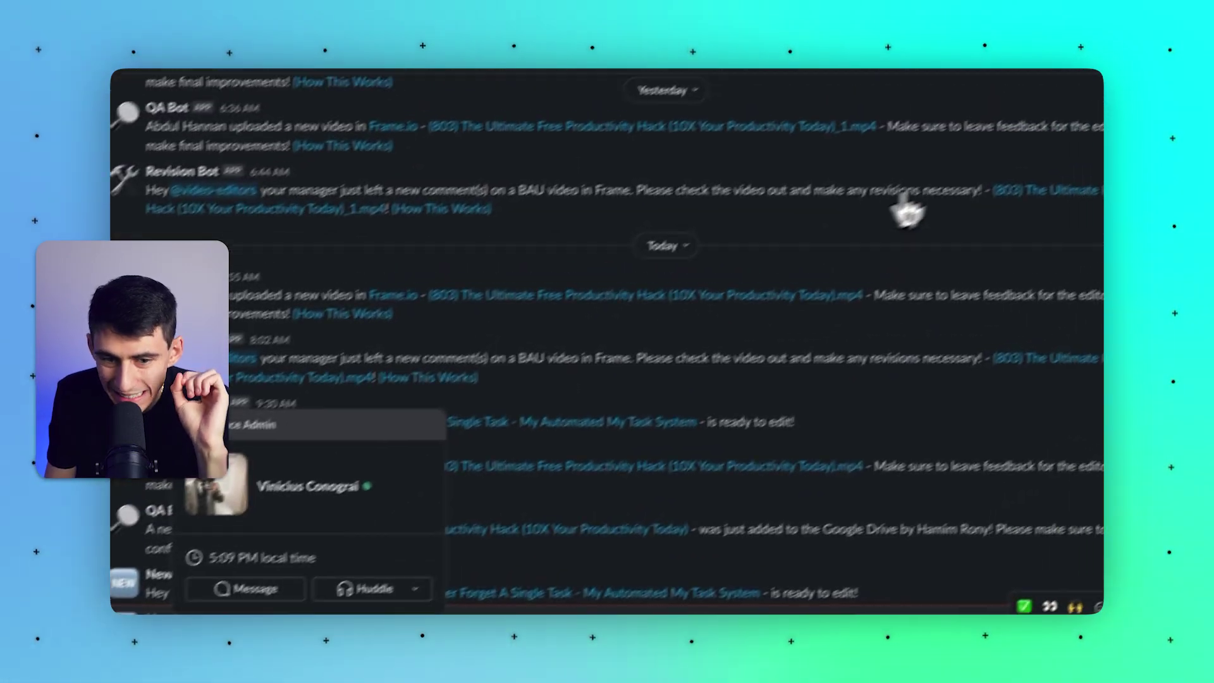
{"action": "left_click", "coordinate": [308, 486]}
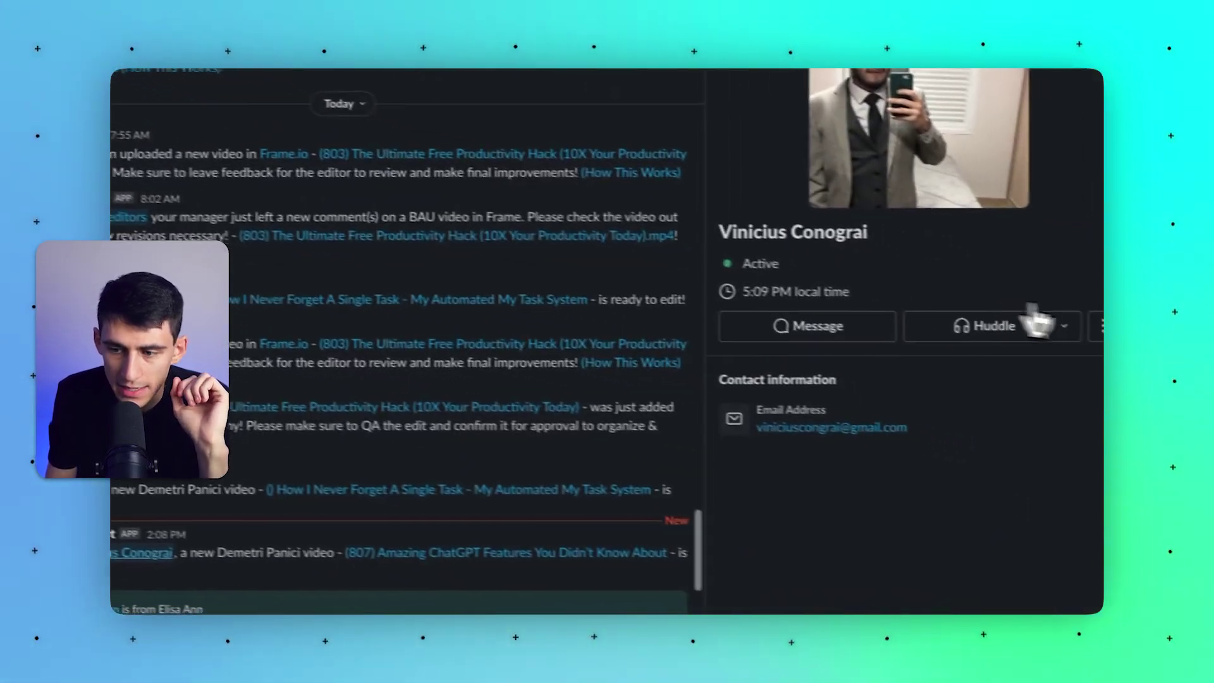
{"action": "left_click", "coordinate": [1070, 321]}
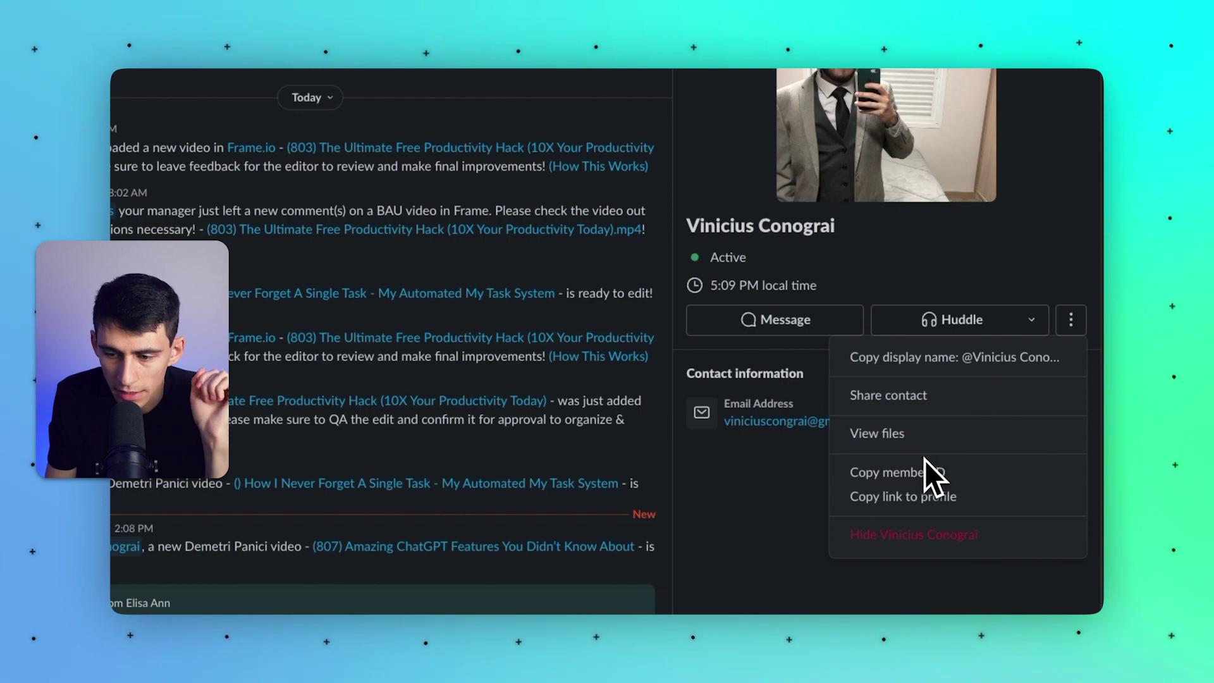
{"action": "left_click", "coordinate": [928, 473]}
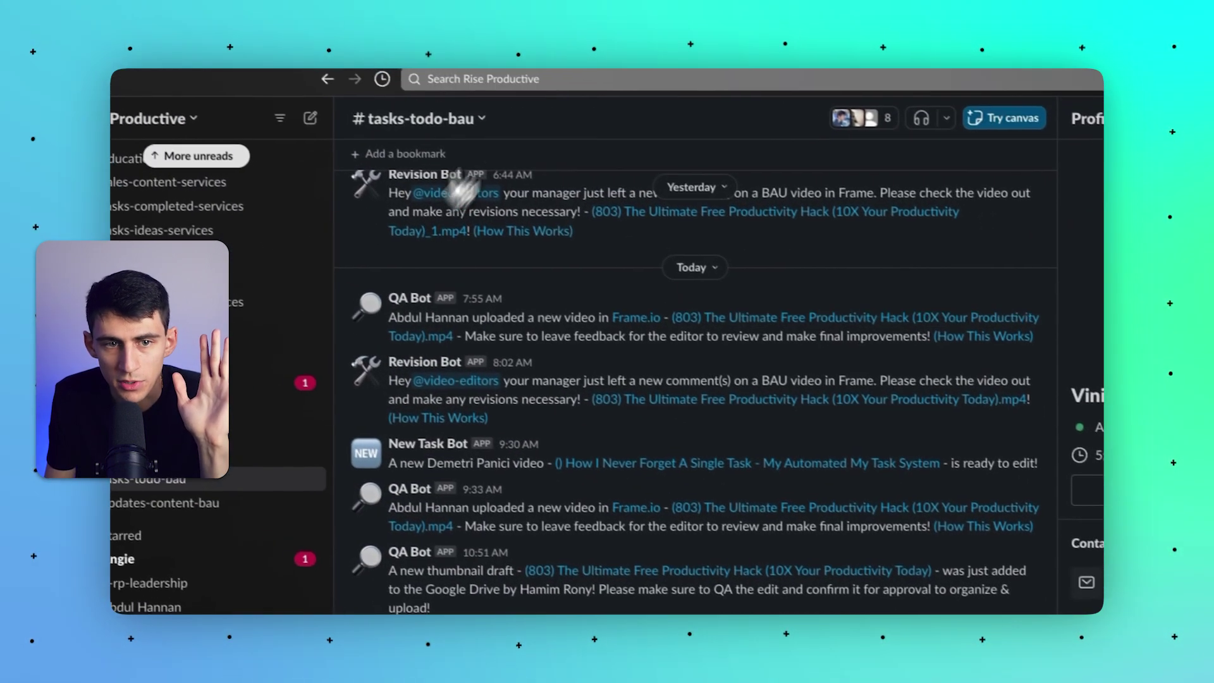
Step: Search for your own account and copy your Slack member ID from your profile
{"action": "left_click", "coordinate": [548, 88]}
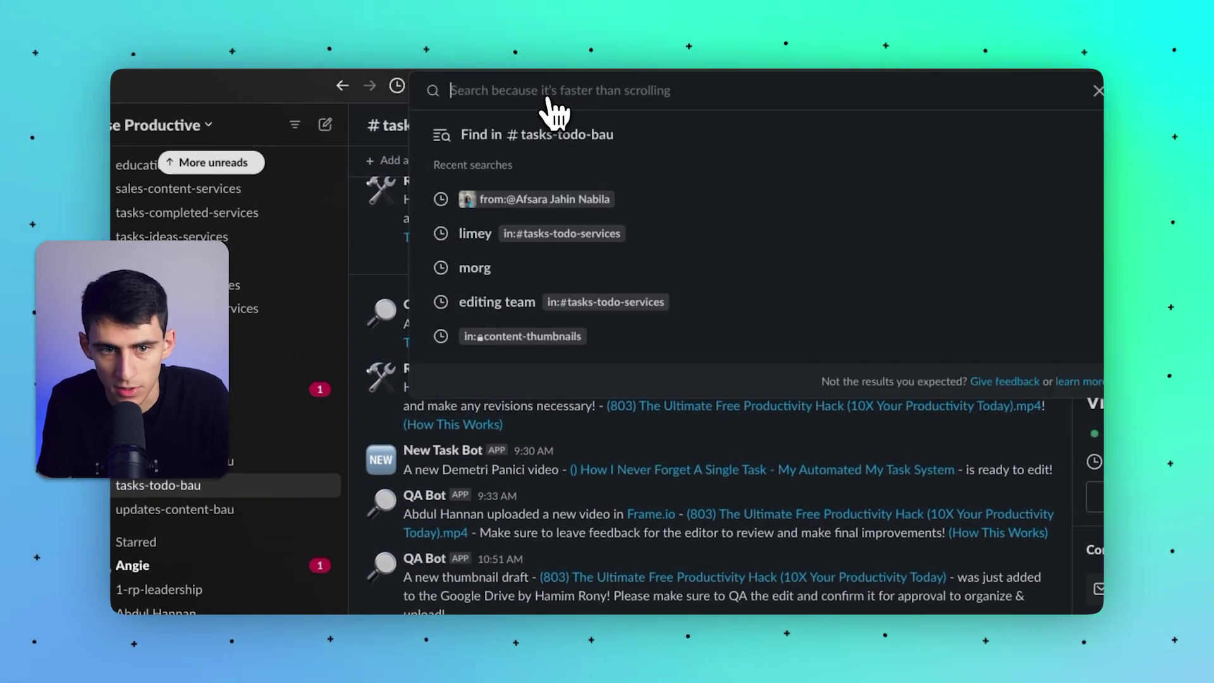
{"action": "type", "text": "demetri"}
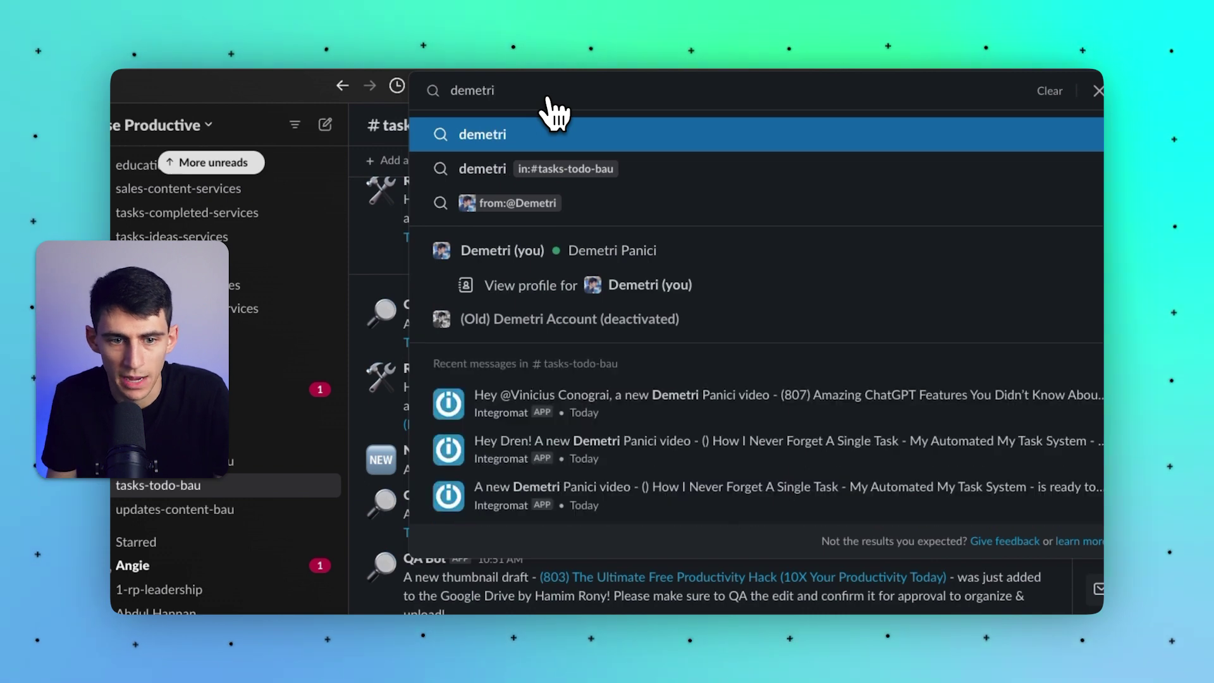
{"action": "left_click", "coordinate": [561, 281]}
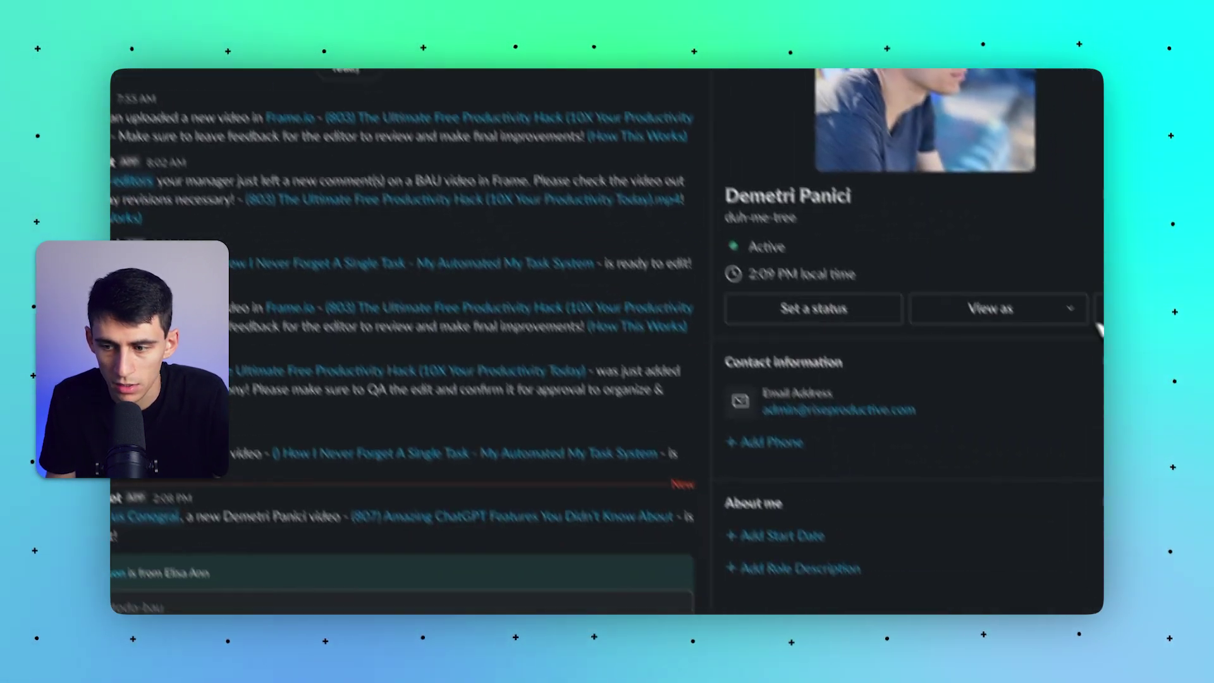
{"action": "left_click", "coordinate": [1075, 262]}
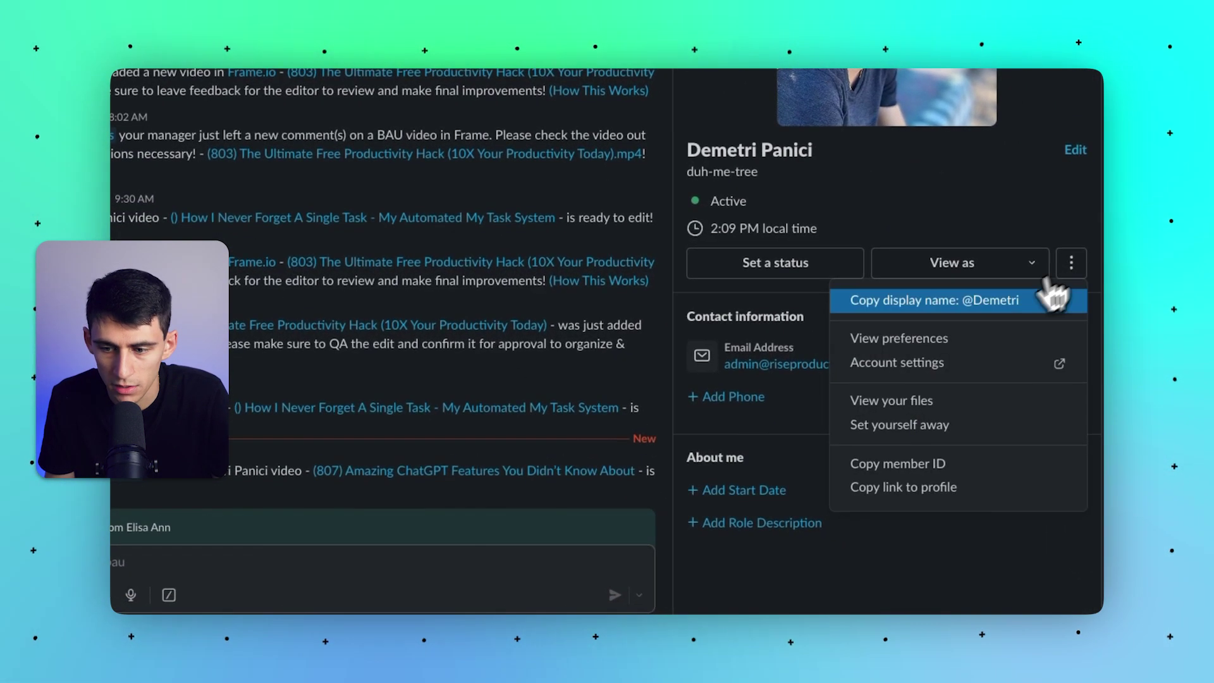
{"action": "left_click", "coordinate": [885, 463]}
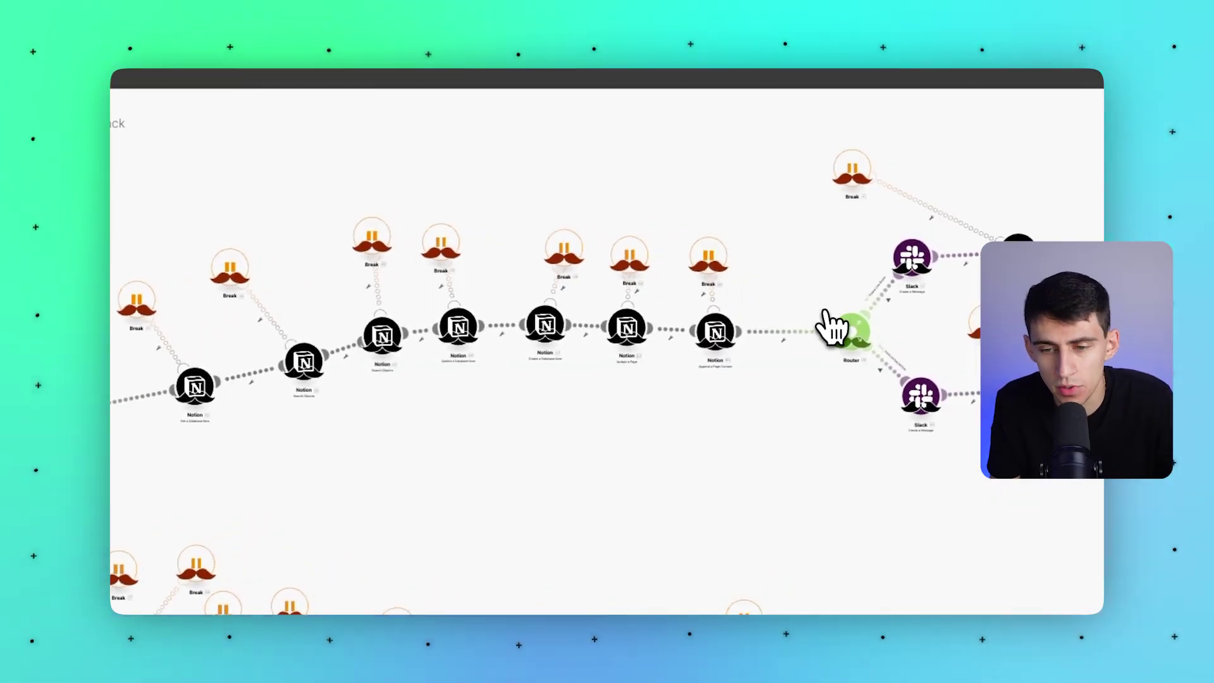
Step: Zoom into the Router on the Make canvas and pan to reveal its Slack and Notion branches
{"action": "scroll", "coordinate": [834, 327], "scroll_direction": "up", "scroll_amount": 2}
{"action": "scroll", "coordinate": [705, 351], "scroll_direction": "right", "scroll_amount": 5}
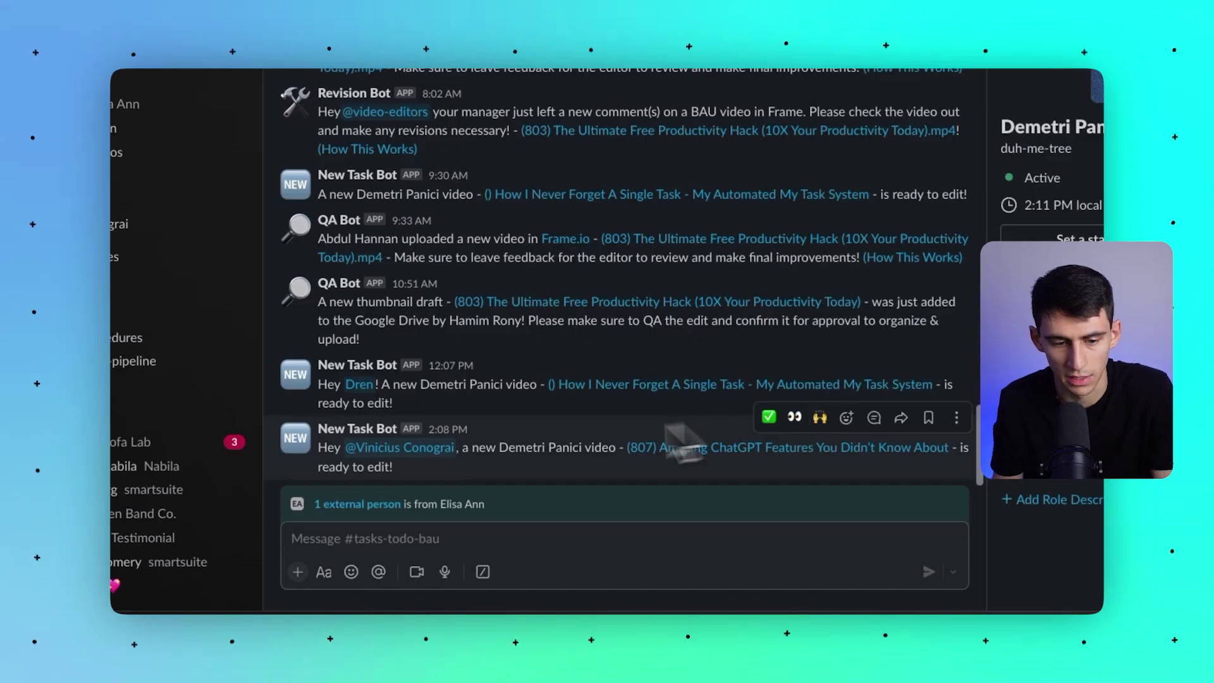
{"action": "mouse_move", "coordinate": [389, 453]}
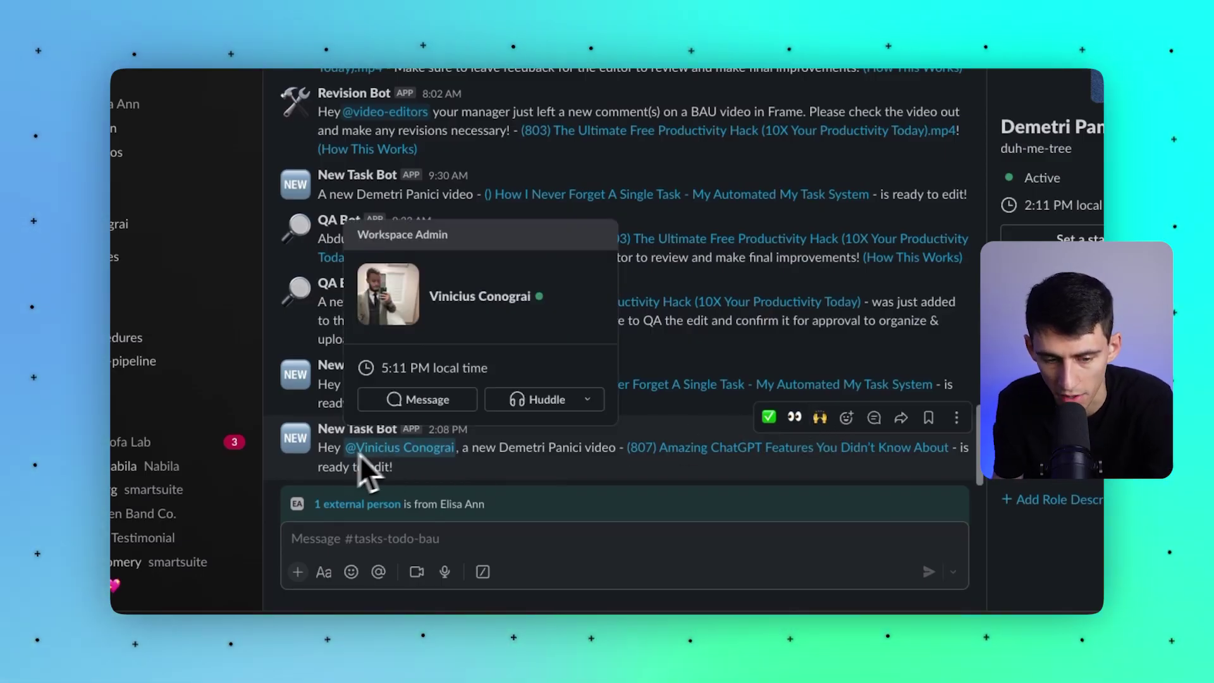